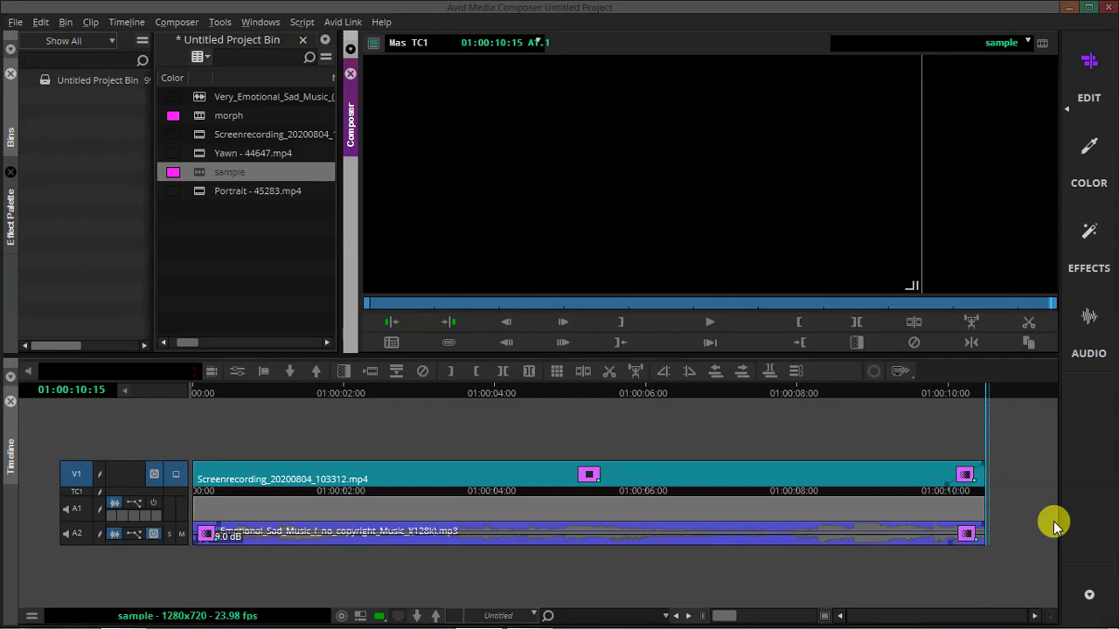
- Play the sample sequence from its start to review the finished effect
click(1054, 524)
key(Home)
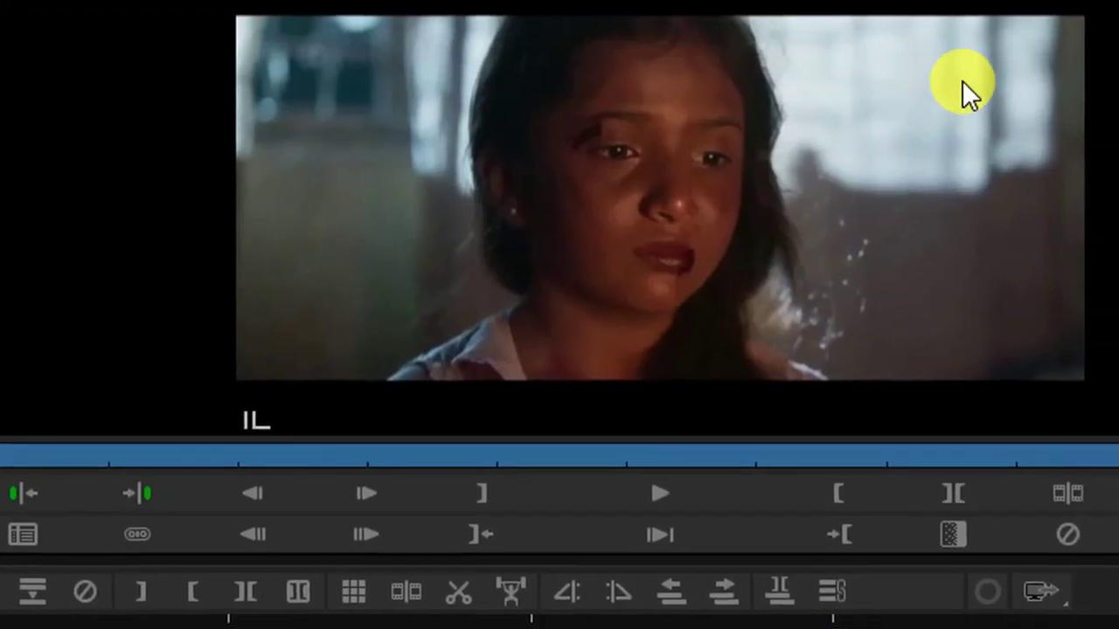
key(space)
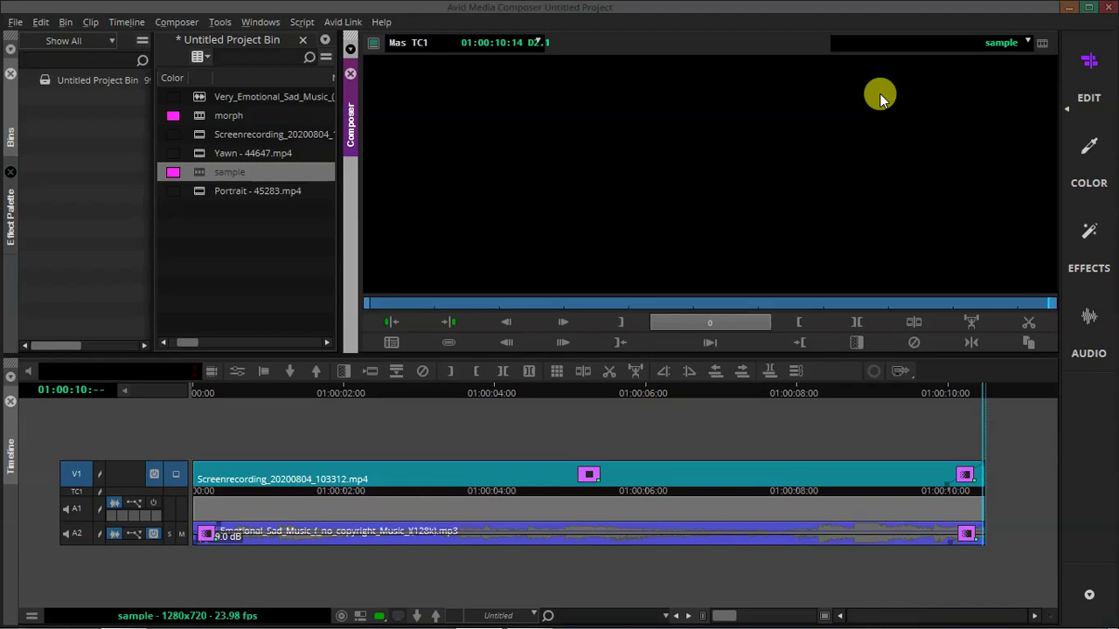
- Load the morph sequence and move the playhead just before the cut between the Yawn and Portrait clips
click(175, 237)
double_click(200, 116)
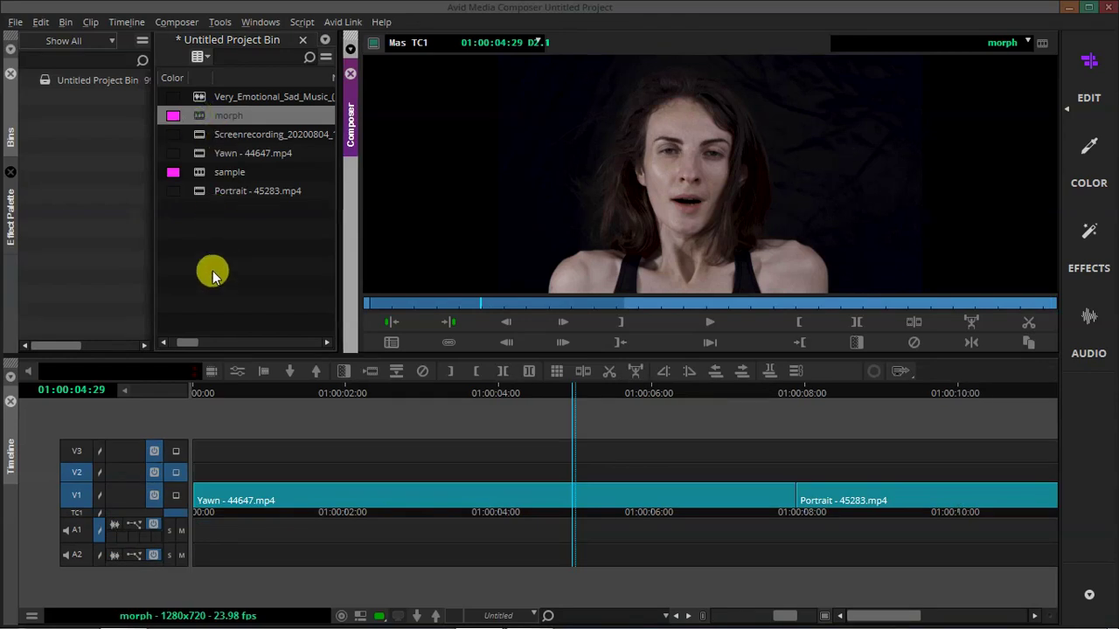
drag(444, 394, 763, 463)
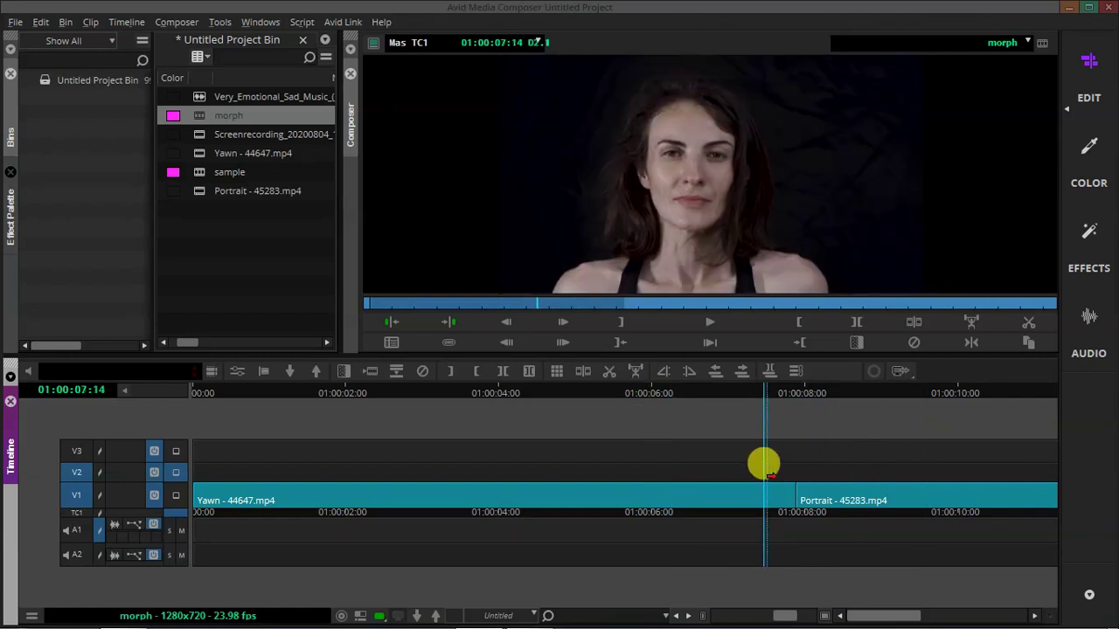
click(737, 387)
drag(737, 389, 782, 390)
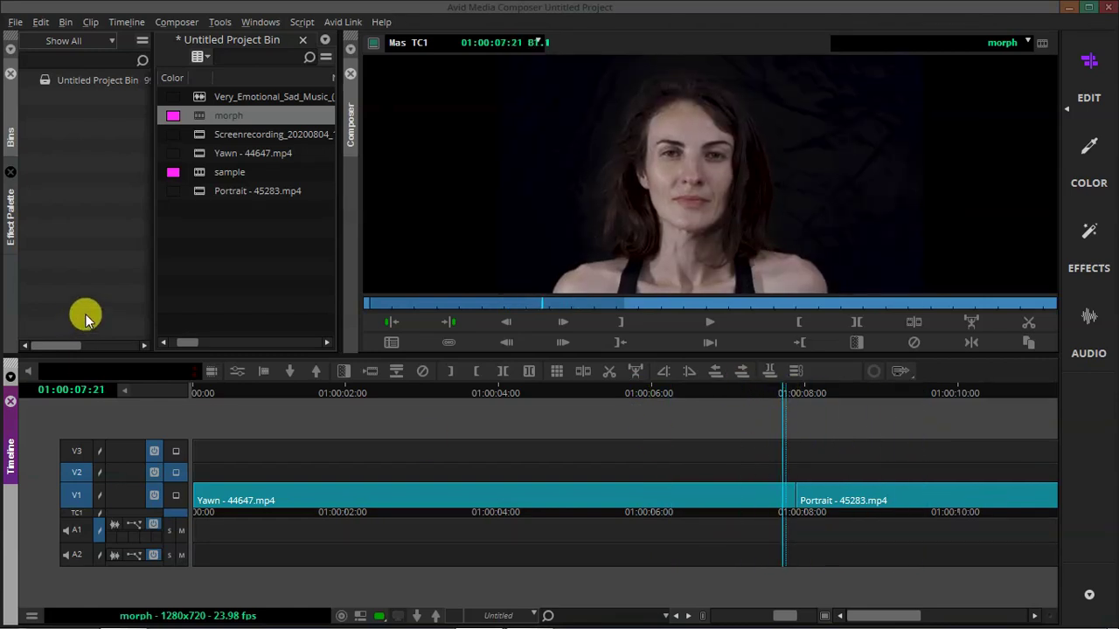
- Apply the 3D Warp effect from the Blend filters to the Yawn - 44647.mp4 clip on V1
click(188, 280)
click(7, 223)
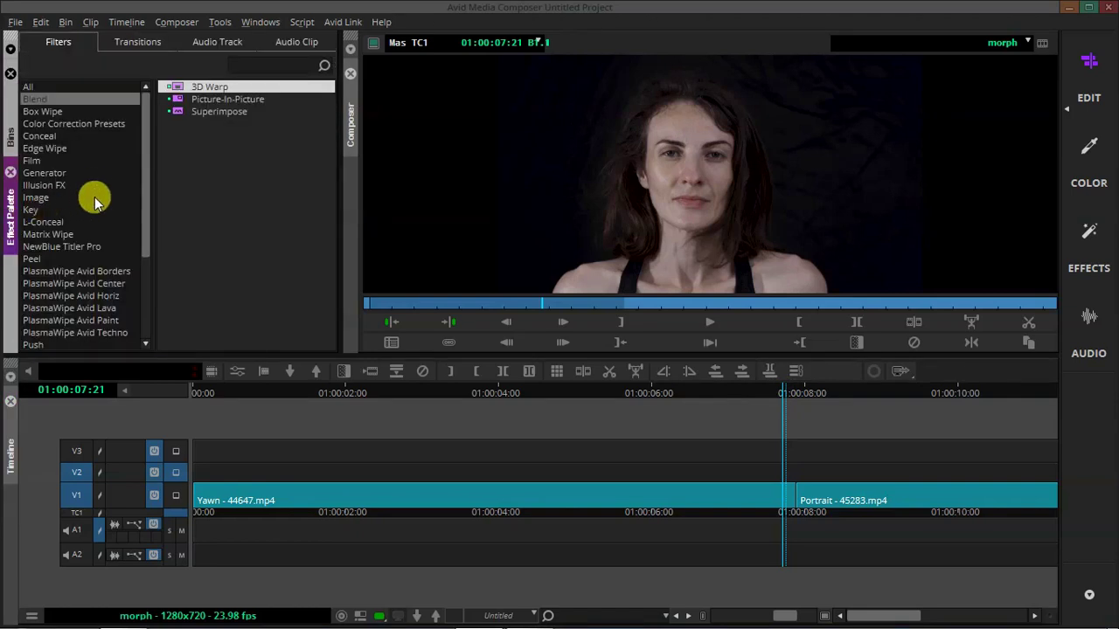
click(38, 97)
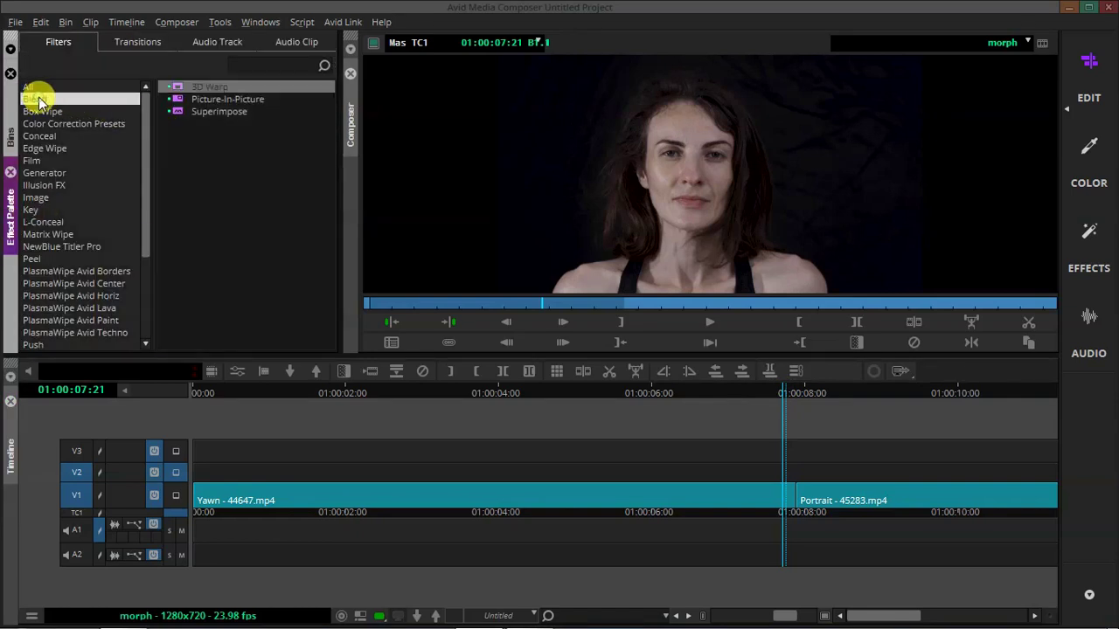
click(175, 89)
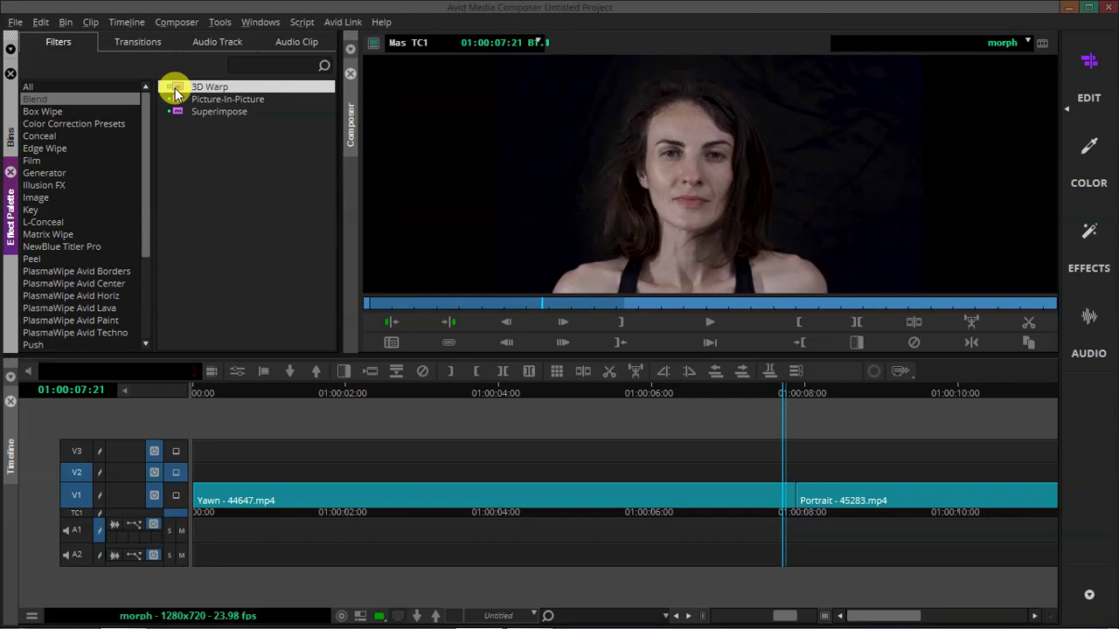
drag(175, 91, 324, 494)
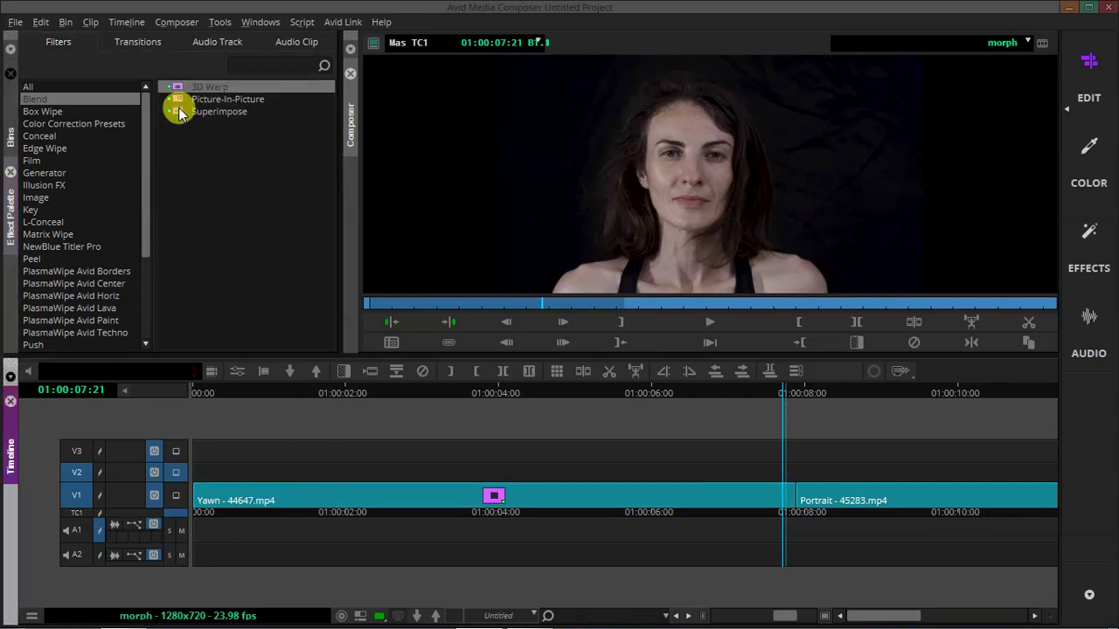
- Move the Yawn clip up to track V2, slightly overlapping the Portrait clip, and park at the overlap frame 01:00:07:26
drag(181, 91, 661, 464)
drag(795, 394, 797, 394)
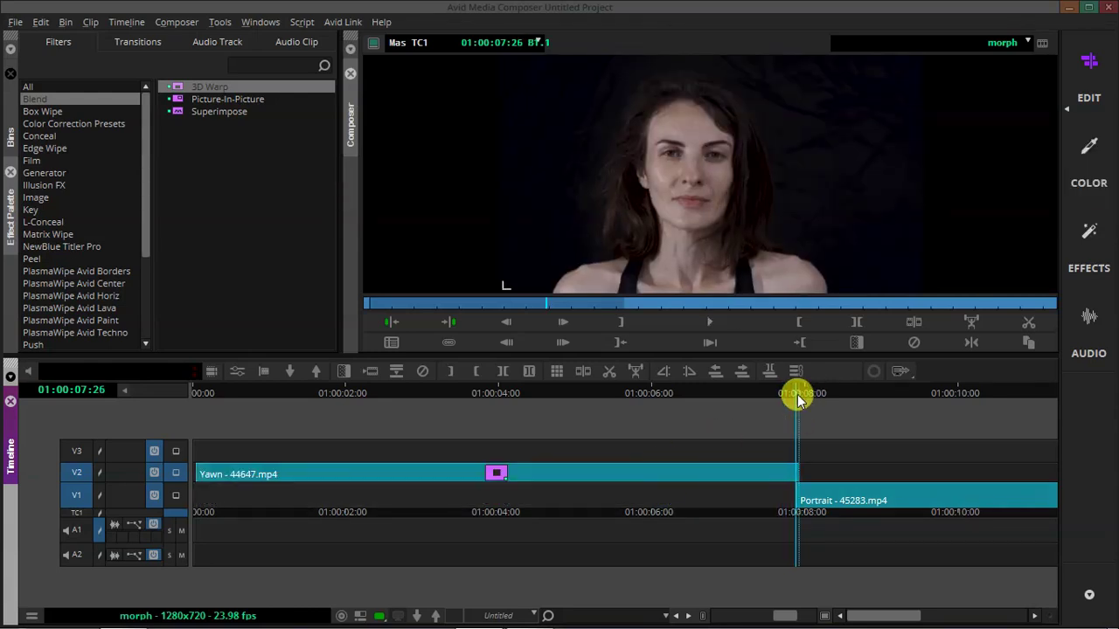
key(Up)
key(Up)
key(Up)
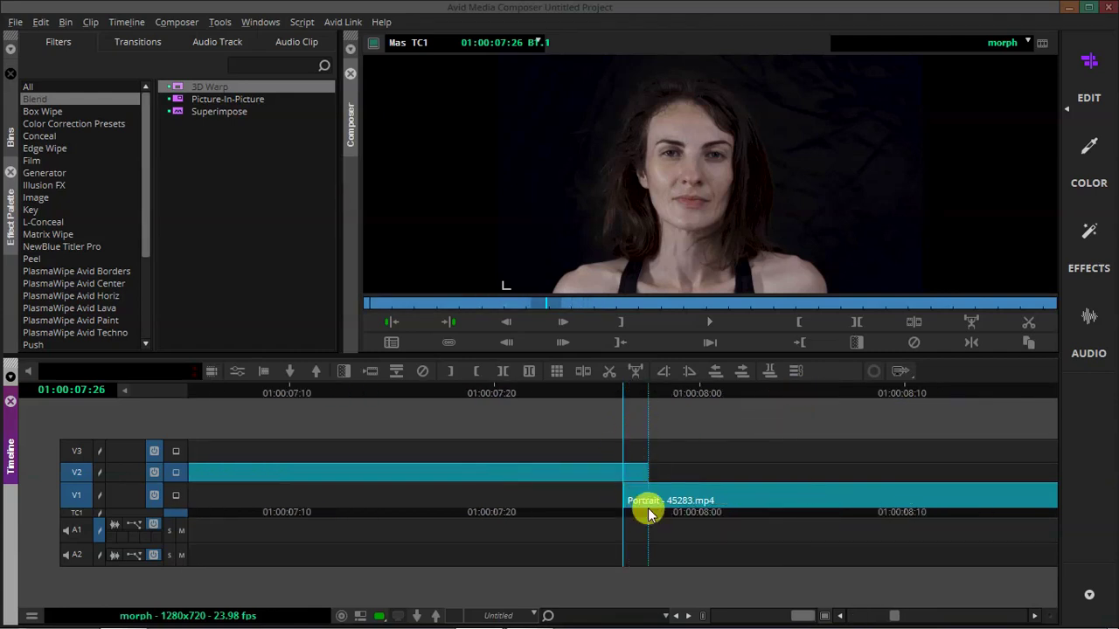
- Select the Yawn clip on V2 and open its 3D Warp settings, placing them clear of the whole picture
click(624, 471)
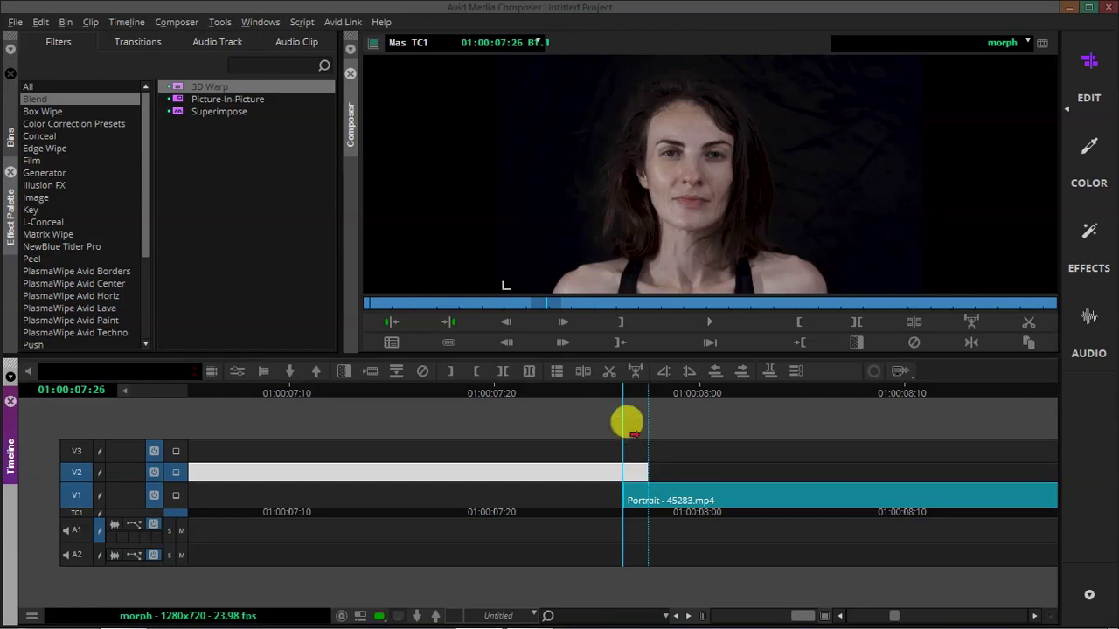
drag(633, 388, 646, 397)
click(236, 374)
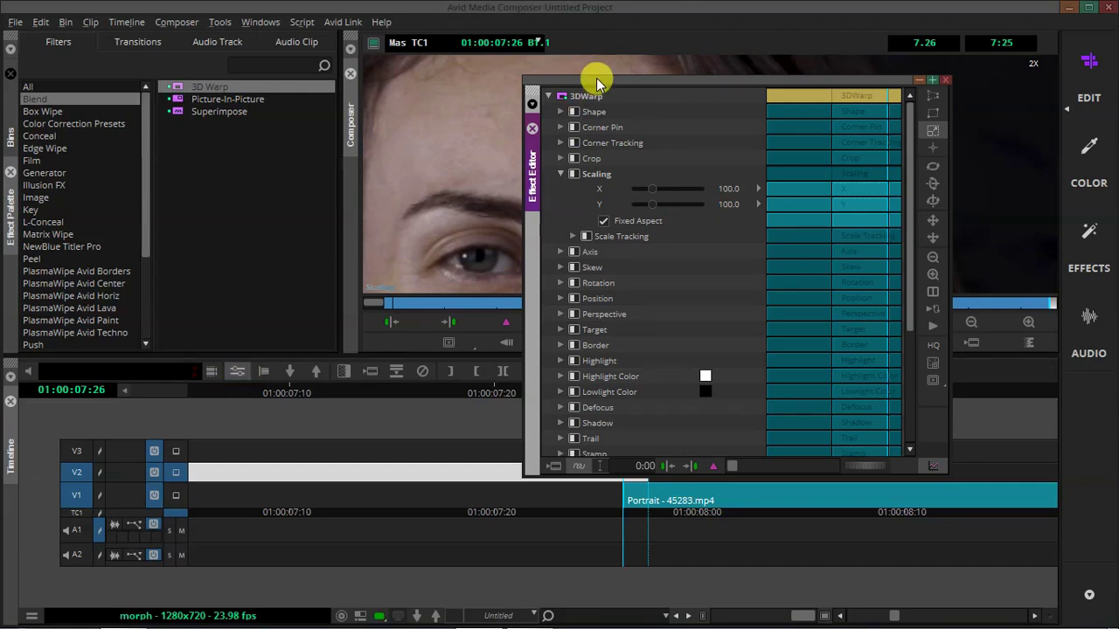
drag(599, 80, 134, 29)
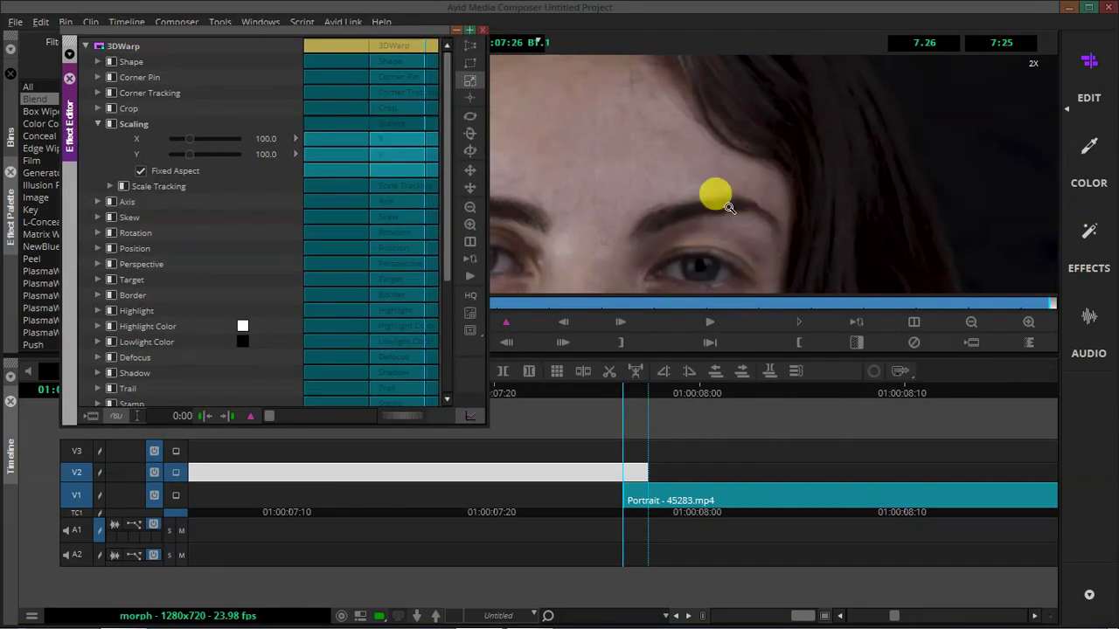
drag(717, 192, 754, 201)
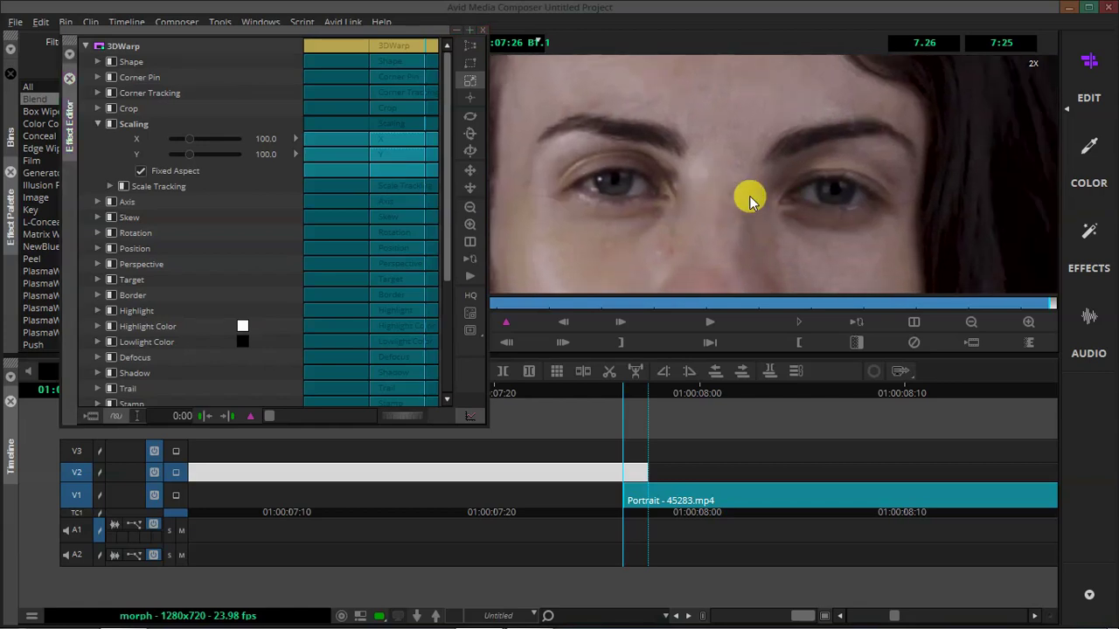
click(750, 196)
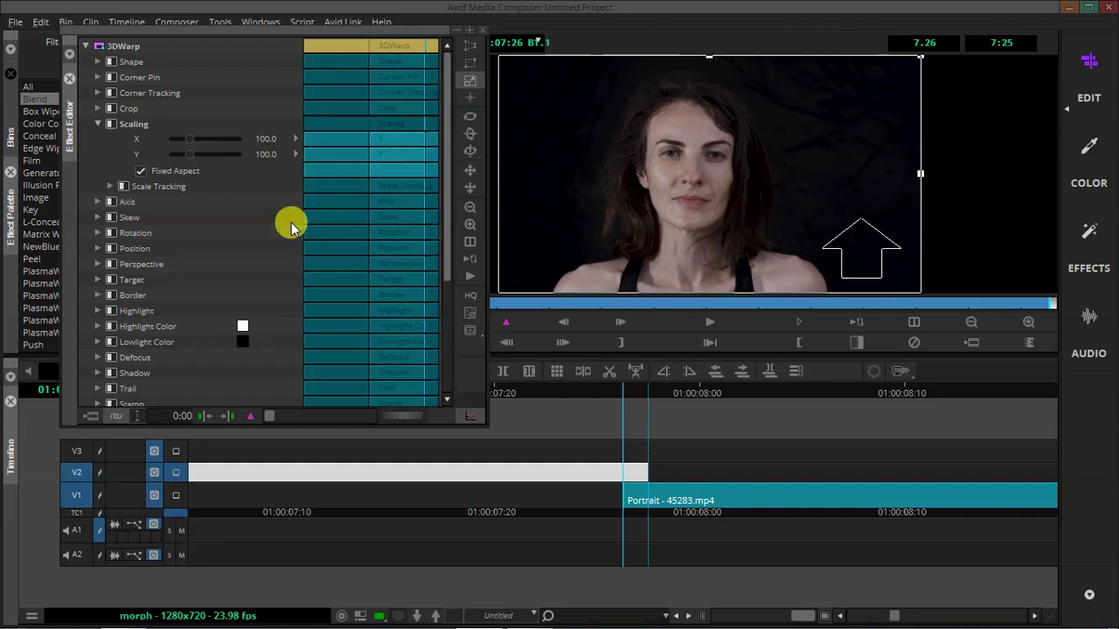
- Lower the Yawn clip's 3D Warp foreground opacity to 63 so both faces can be compared
click(98, 123)
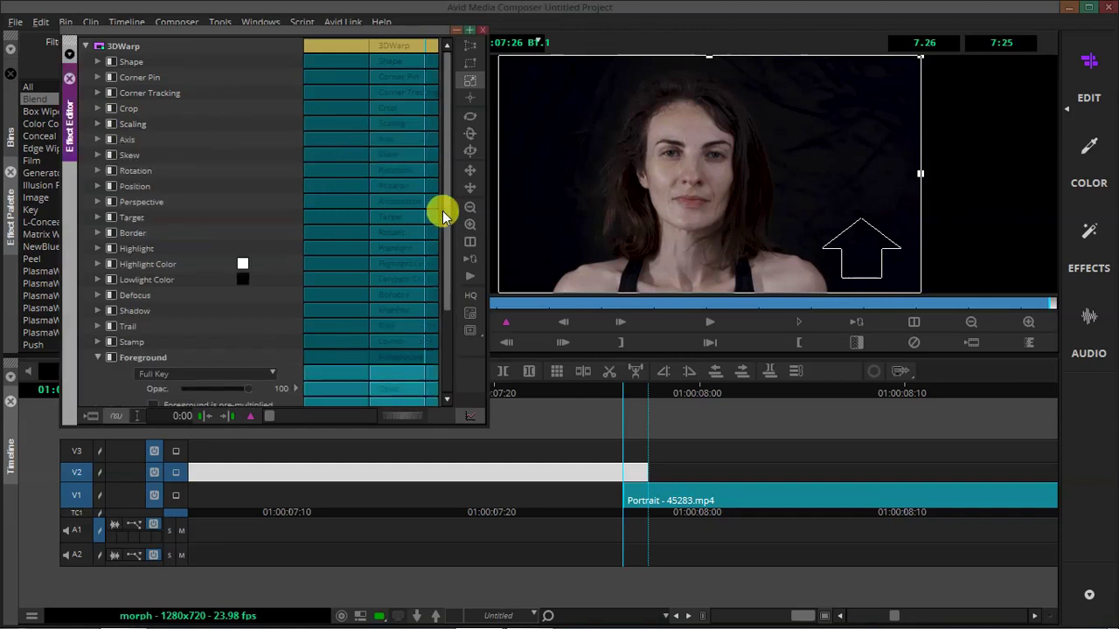
drag(445, 213, 464, 279)
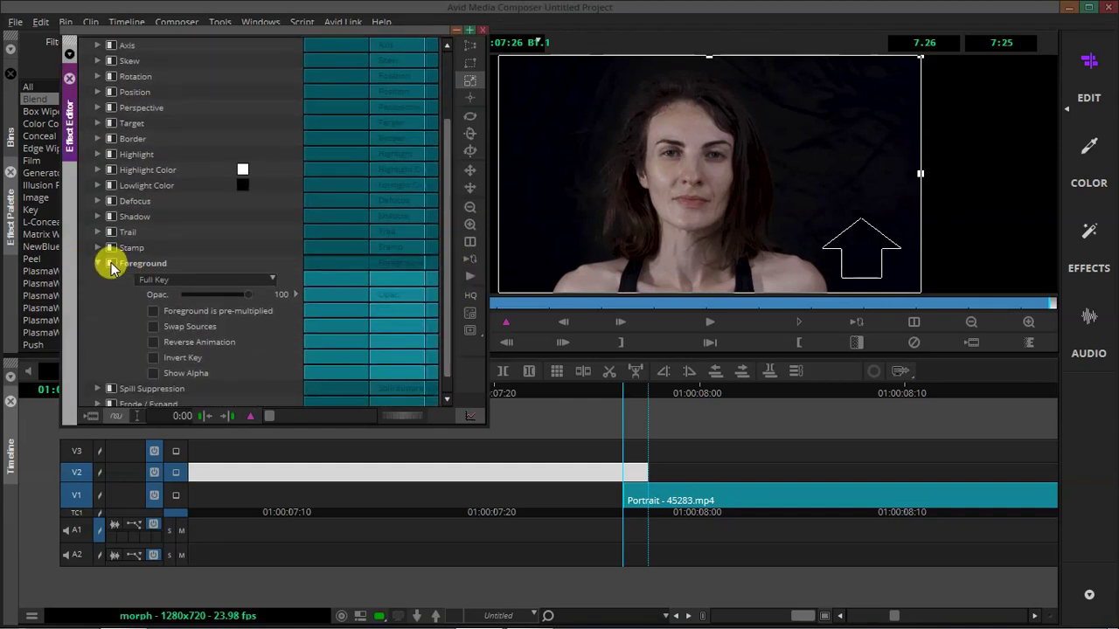
click(101, 262)
click(102, 262)
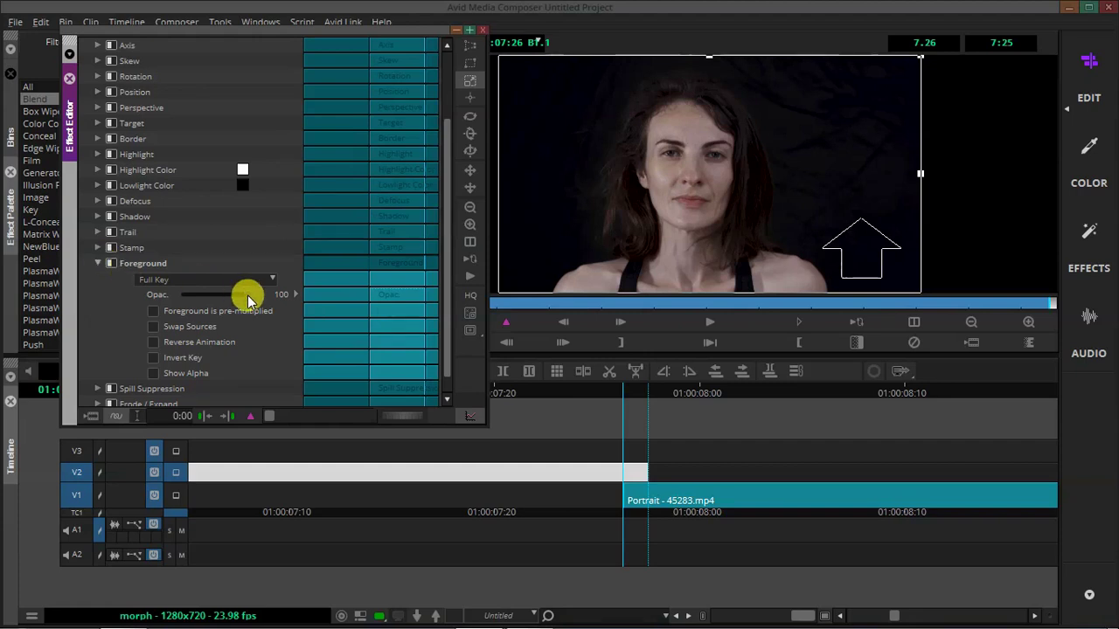
drag(247, 300, 225, 301)
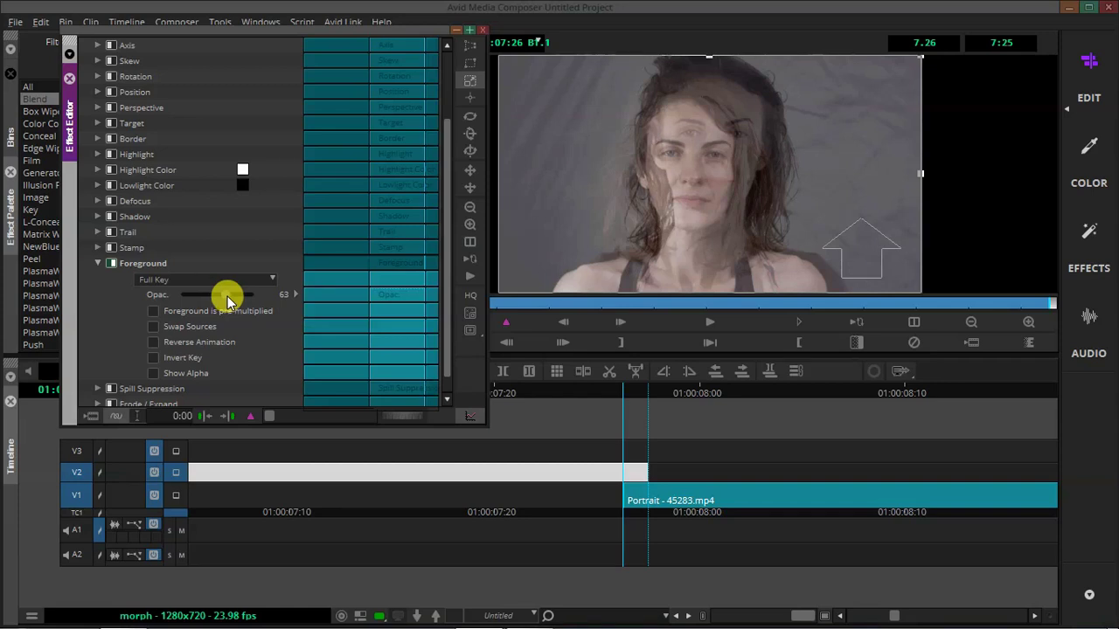
- Set the Yawn clip's 3D Warp horizontal (X) position to 60 to bring the two faces together
drag(446, 297, 463, 194)
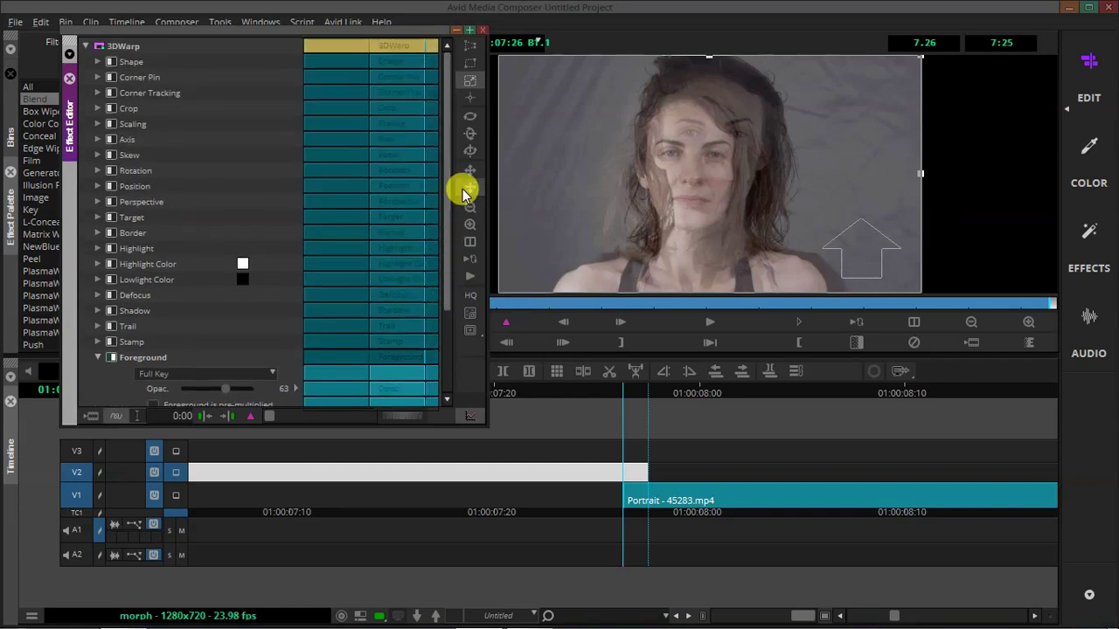
click(98, 124)
click(97, 248)
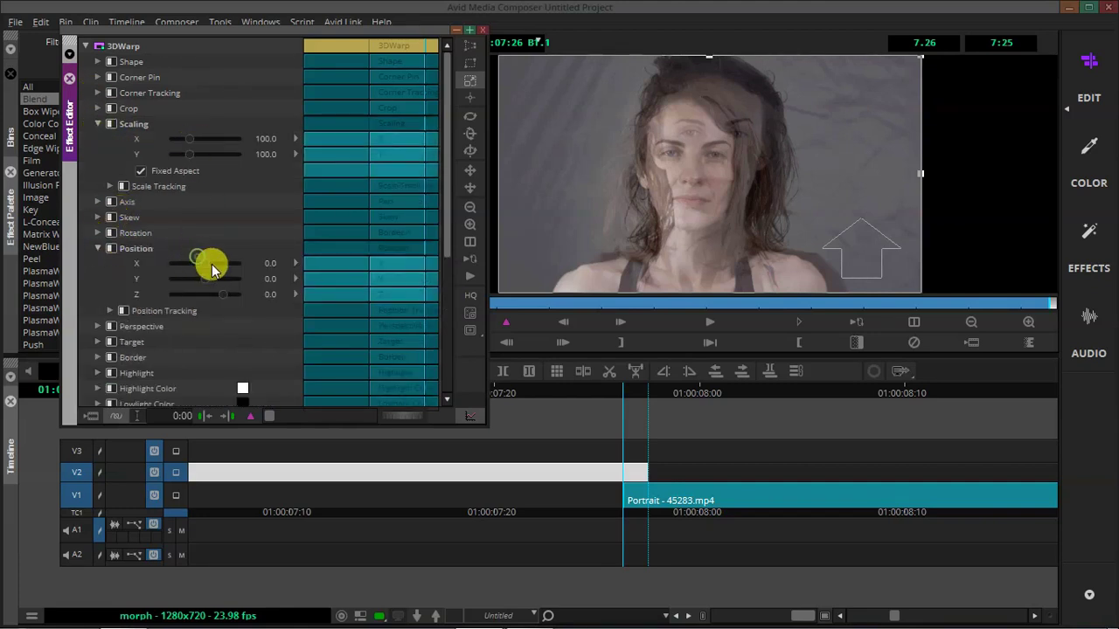
key(shift+Right)
key(shift+Right)
key(shift+Right)
key(shift+Right)
key(shift+Right)
key(shift+Right)
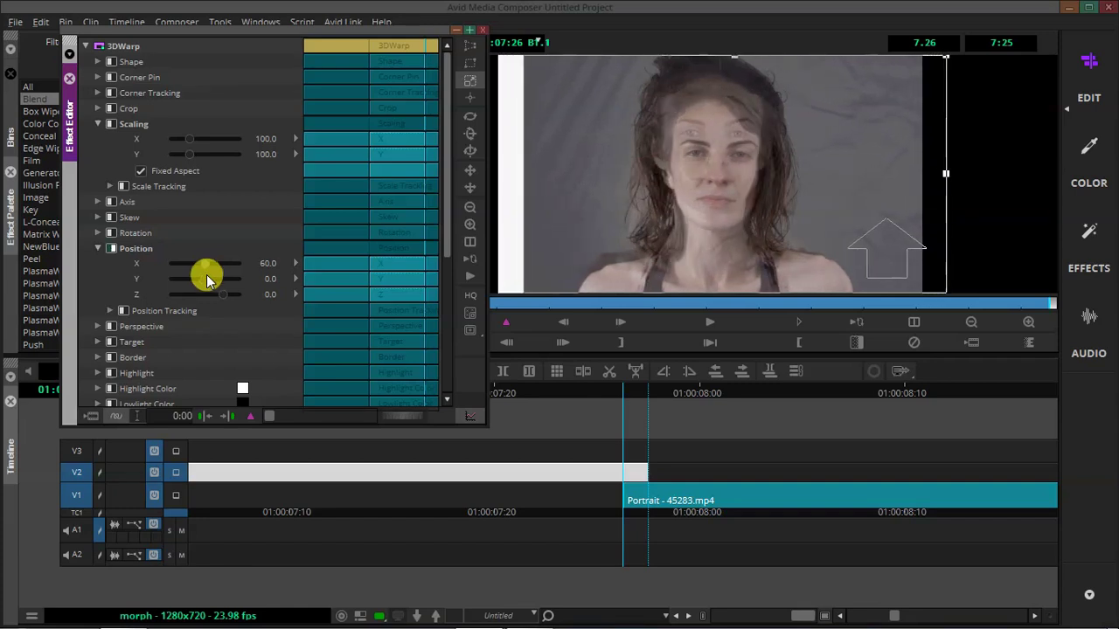
- Set the Yawn clip's vertical (Y) position to 90 to bring the faces to the same height
click(204, 280)
key(shift+Right)
key(shift+Right)
key(shift+Right)
key(shift+Right)
key(shift+Right)
key(shift+Right)
key(shift+Right)
key(shift+Right)
key(shift+Right)
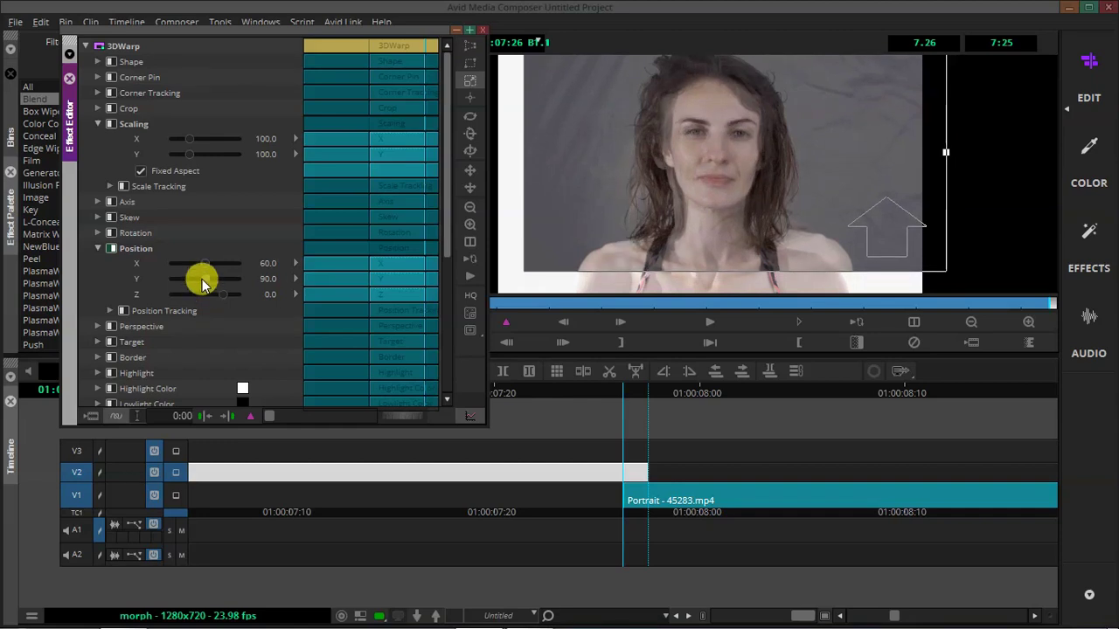
- Scale the Yawn clip to 110 with fixed aspect and set its X position to 55
key(shift+Left)
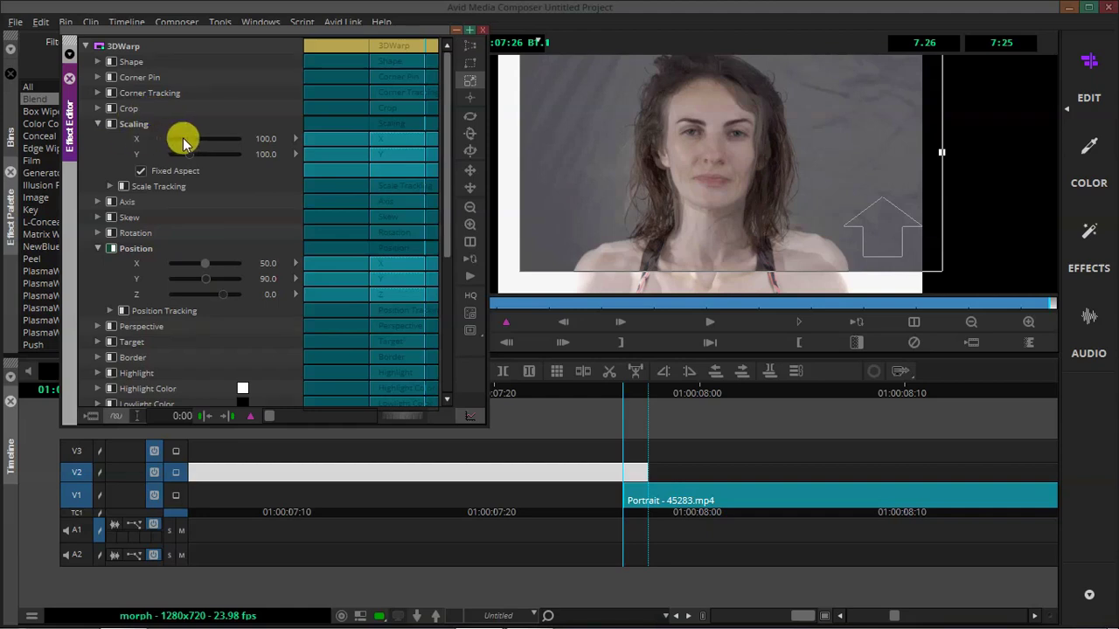
key(shift+Right)
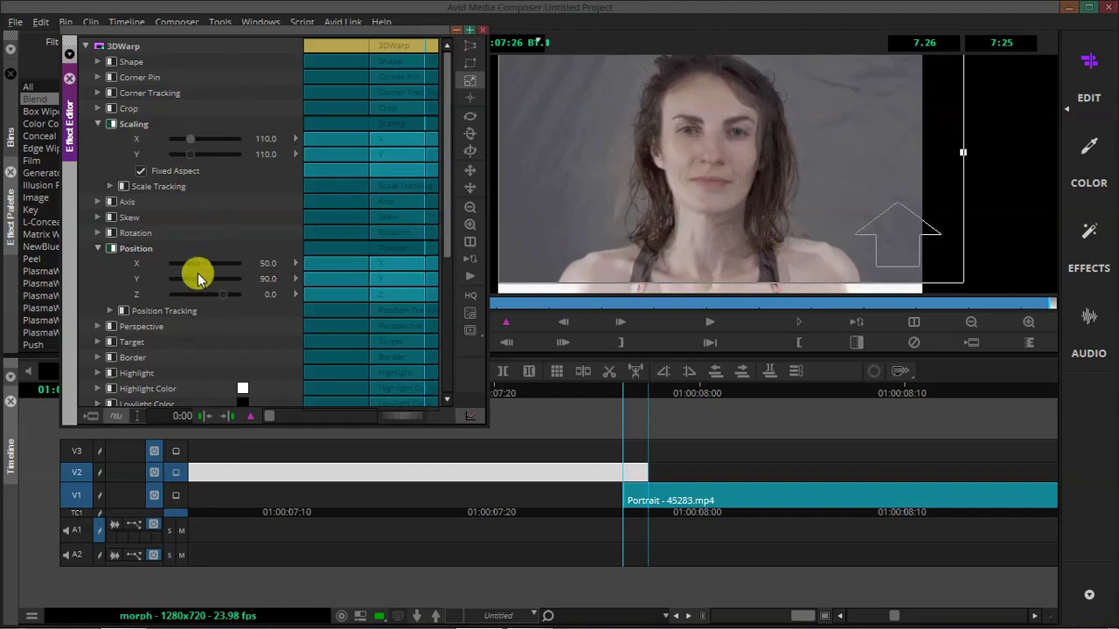
key(Right)
key(Right)
key(Right)
key(Right)
key(Right)
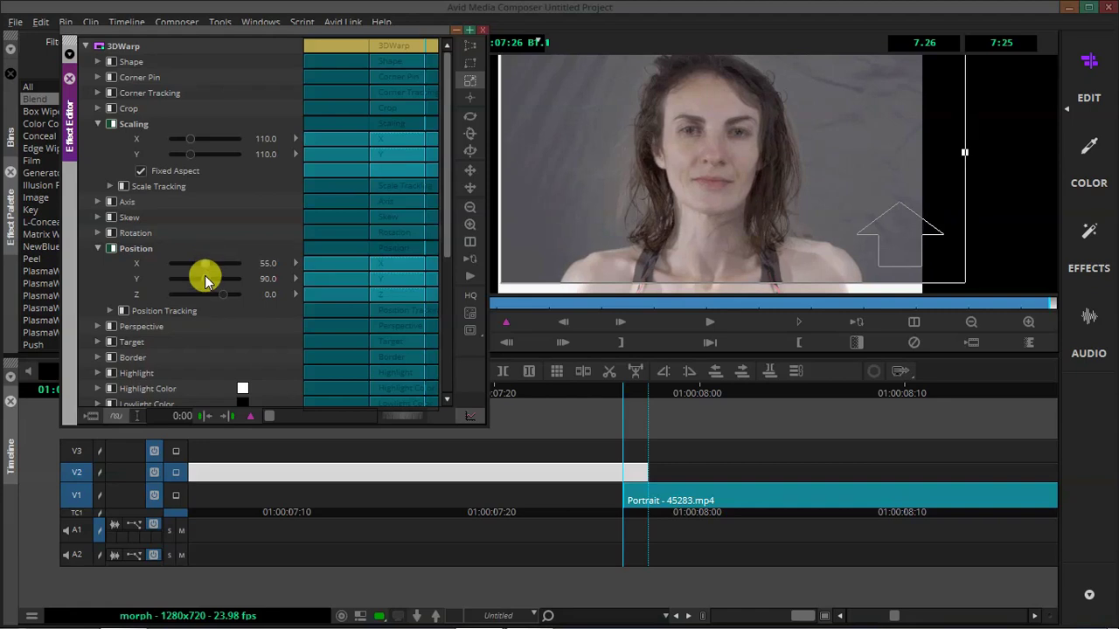
- Set the Yawn clip's Y position to 80 to refine the face alignment
key(Left)
key(Left)
key(Left)
key(Left)
key(Left)
key(Left)
key(Left)
key(Left)
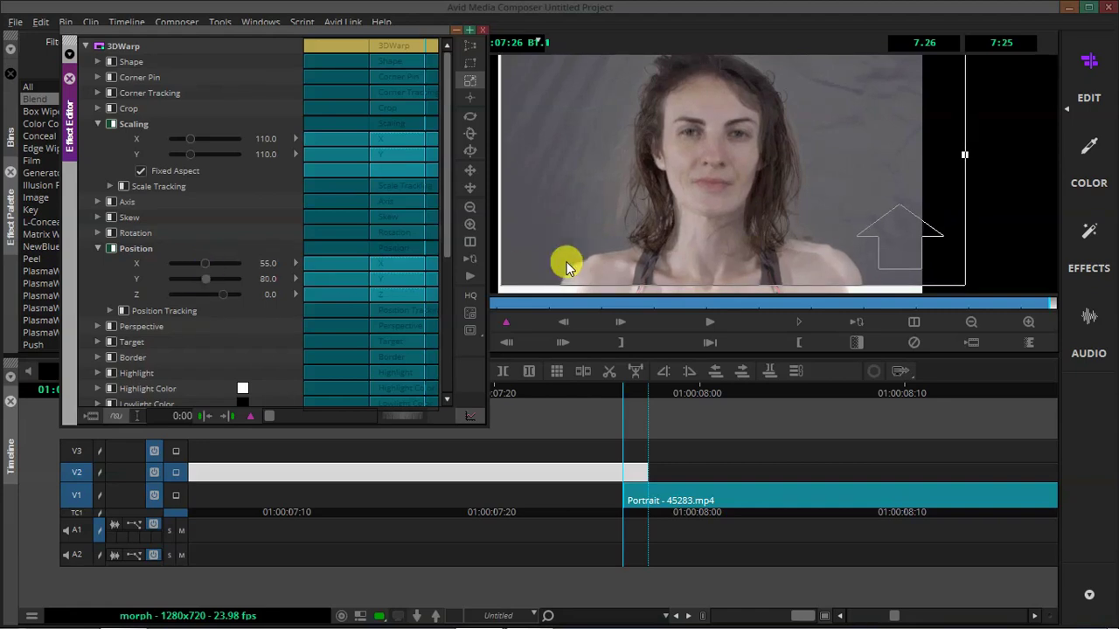
- Lower the foreground opacity to 0 to compare how the eyes of the two faces line up
click(755, 205)
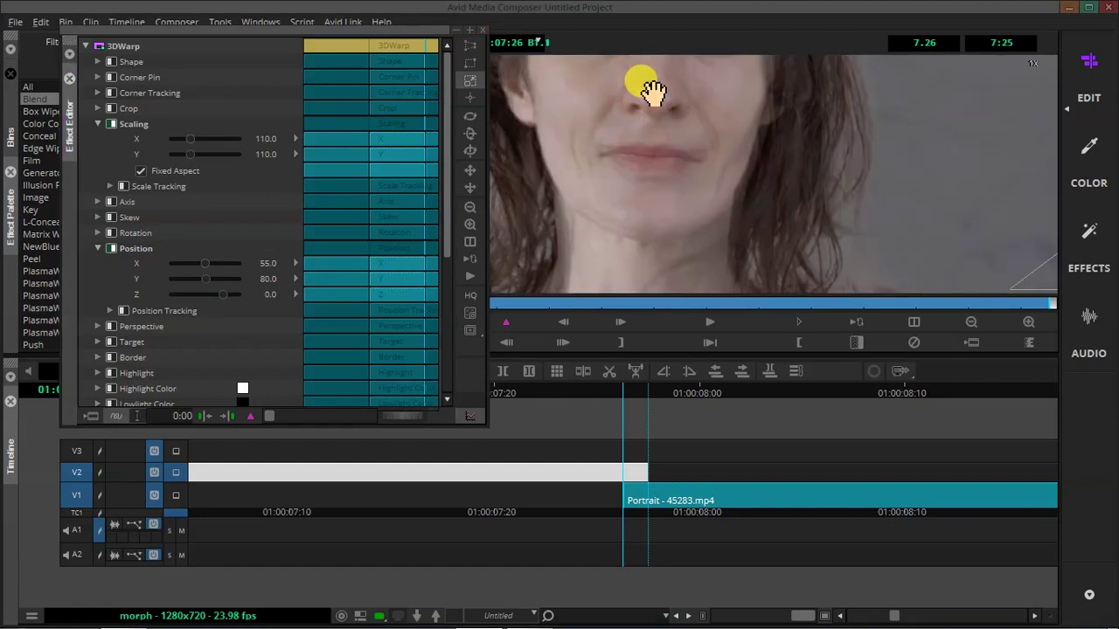
drag(653, 91, 749, 250)
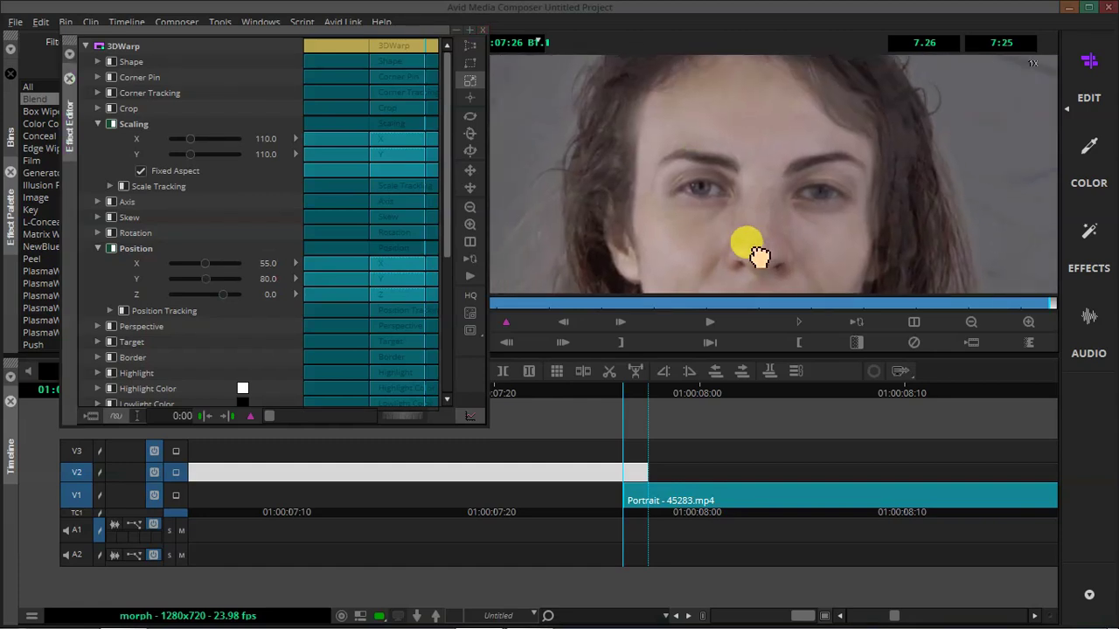
click(708, 179)
click(741, 192)
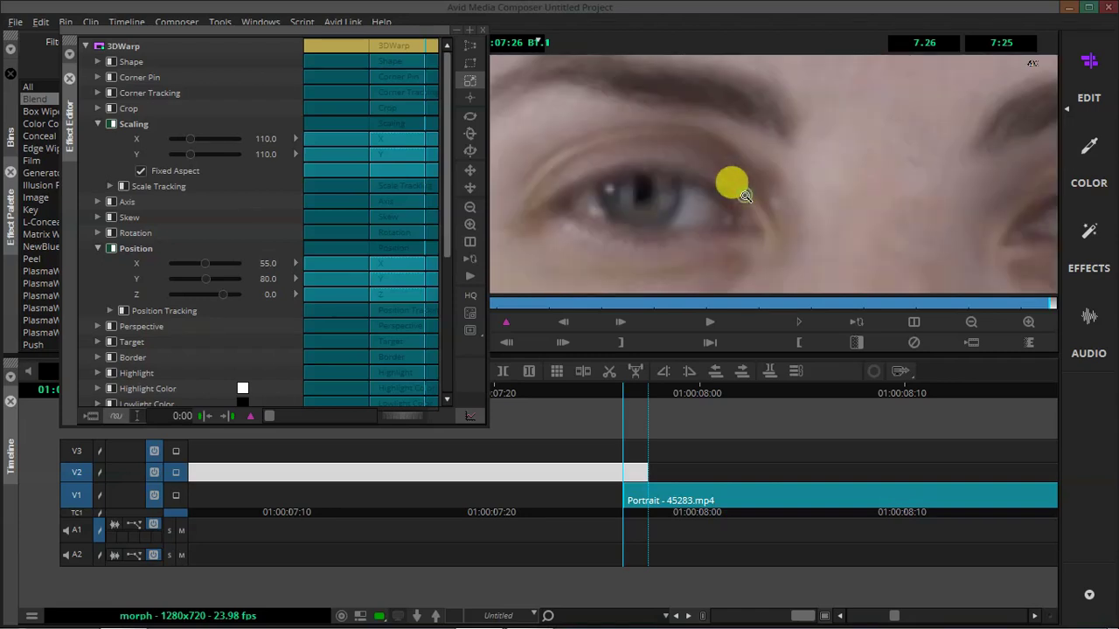
ctrl+shift+click(674, 145)
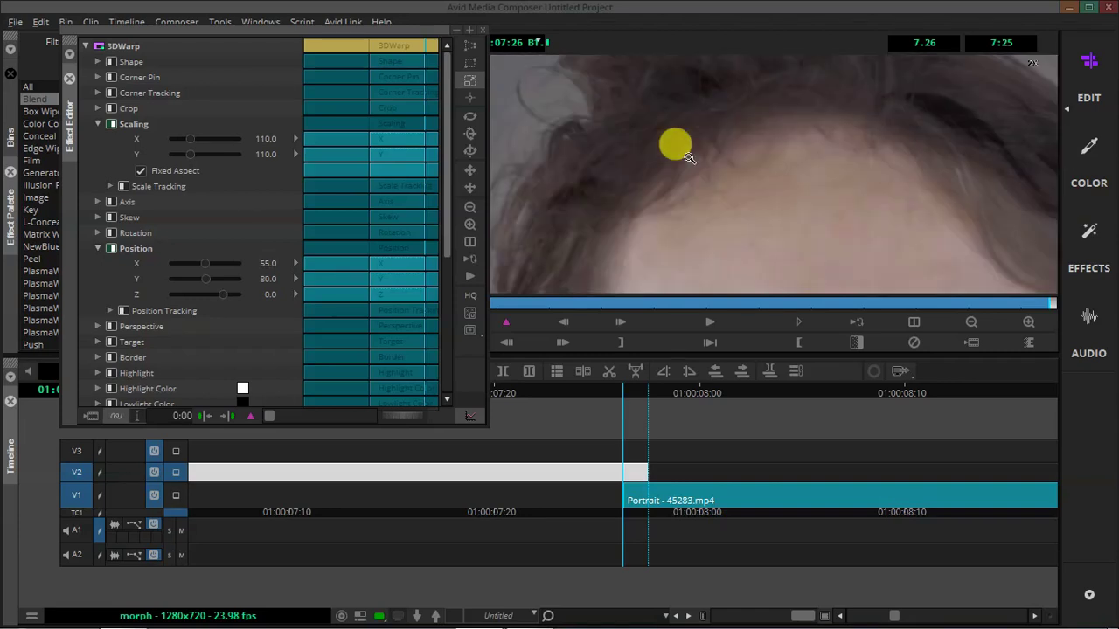
drag(717, 180, 644, 21)
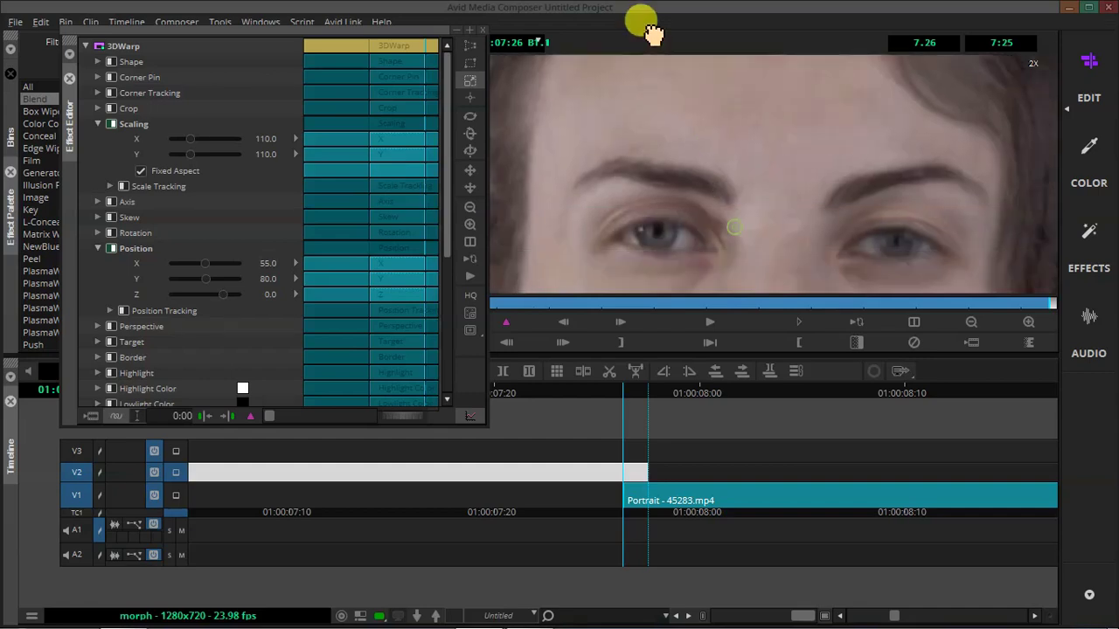
drag(729, 200, 769, 160)
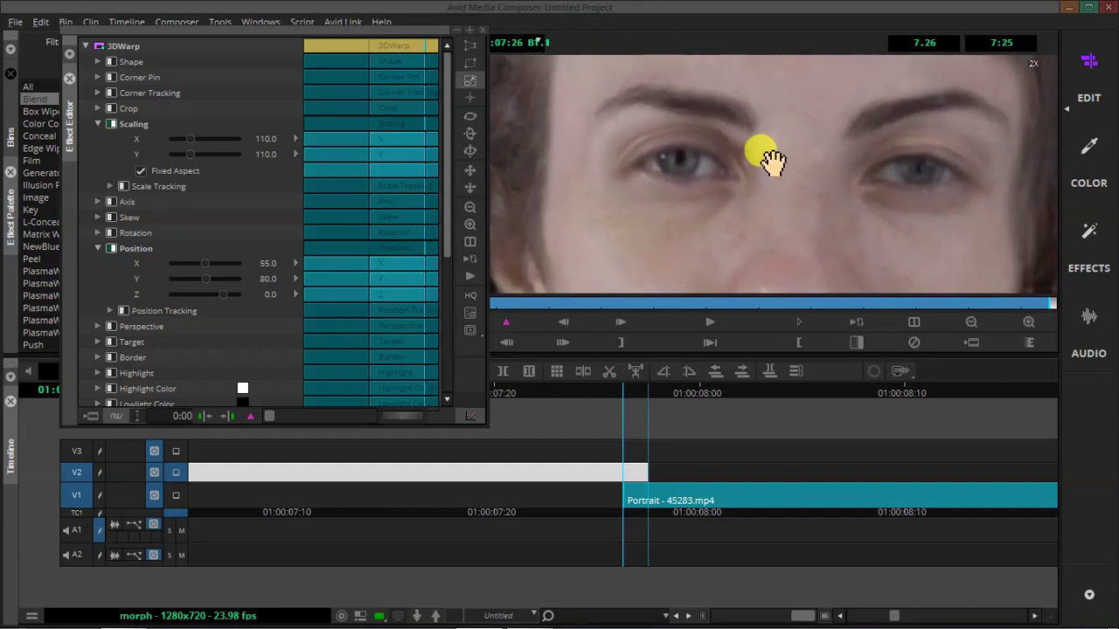
drag(447, 242, 445, 382)
drag(242, 276, 194, 292)
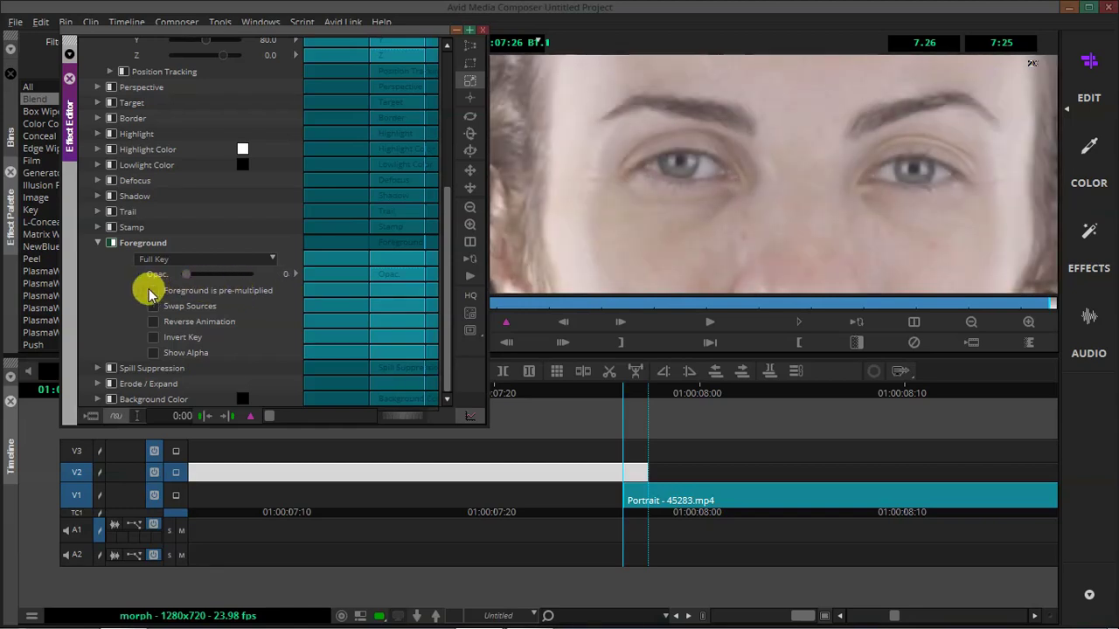
- Close the 3D Warp settings and move the Yawn clip from V2 down to V1, directly before the Portrait clip
click(100, 244)
drag(444, 275, 448, 140)
click(96, 250)
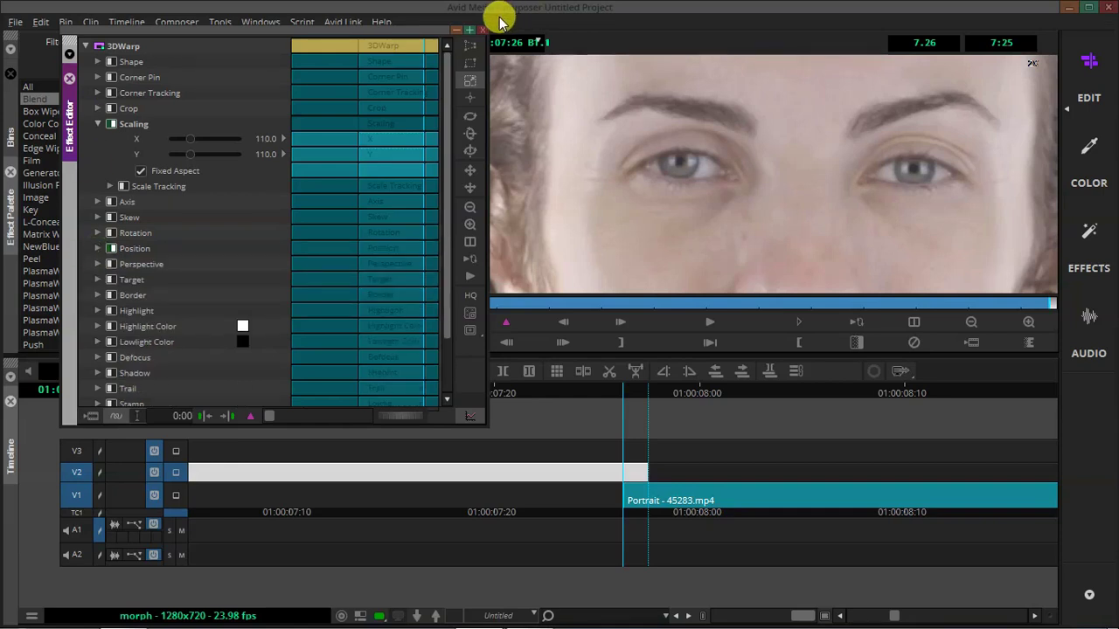
click(481, 29)
click(536, 467)
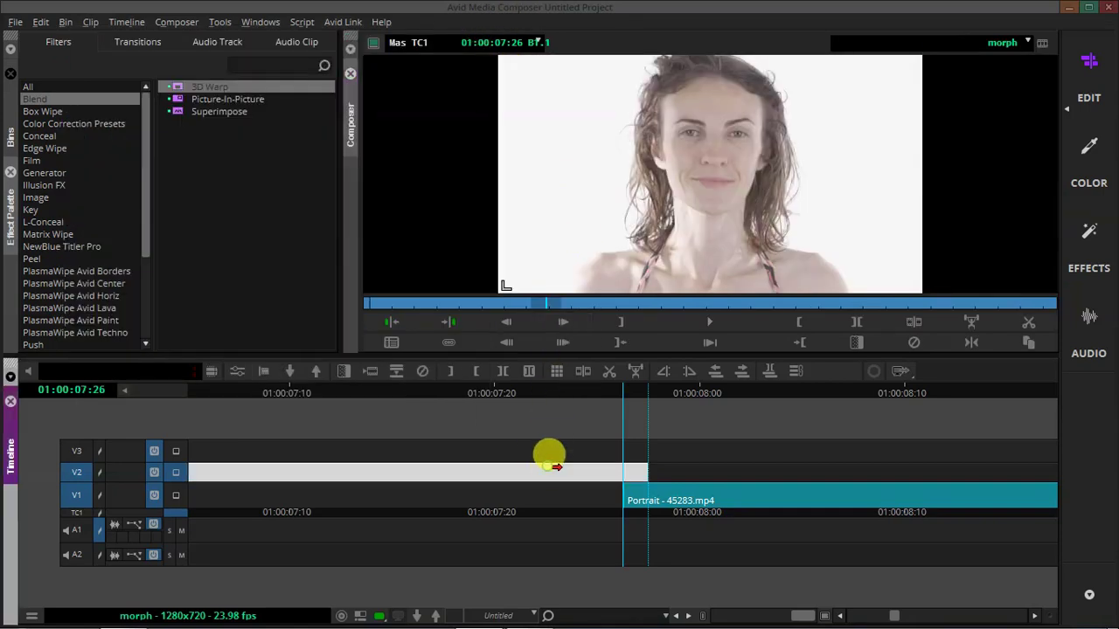
drag(551, 469, 609, 404)
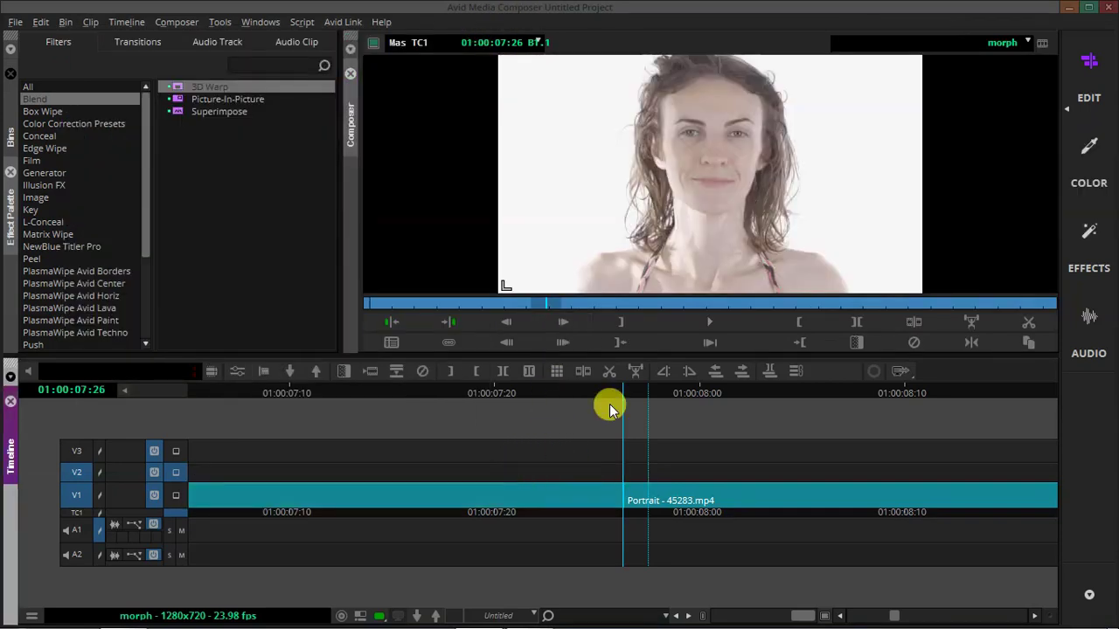
click(601, 395)
click(649, 393)
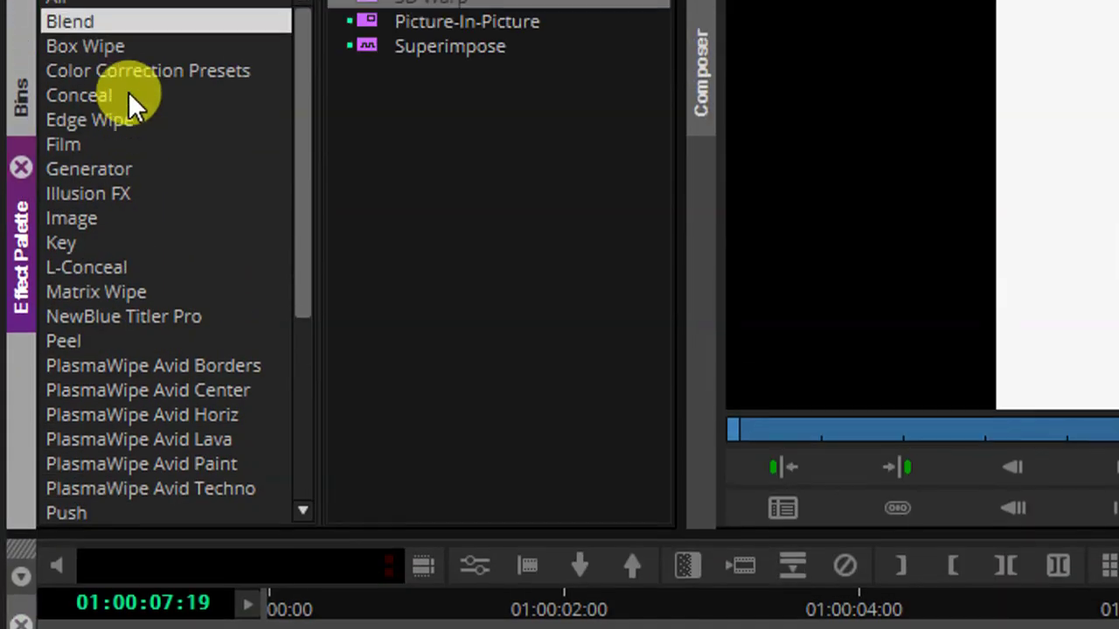
- Apply the Illusion FX FluidMorph effect to the cut between the Yawn and Portrait clips, sized to fit the available media
click(113, 202)
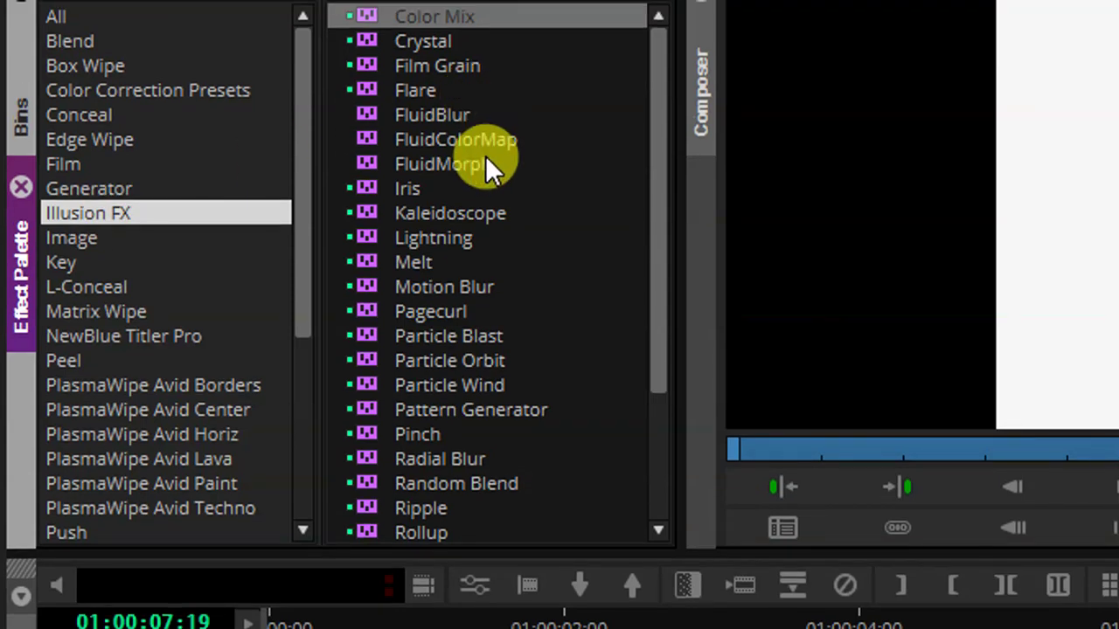
click(485, 161)
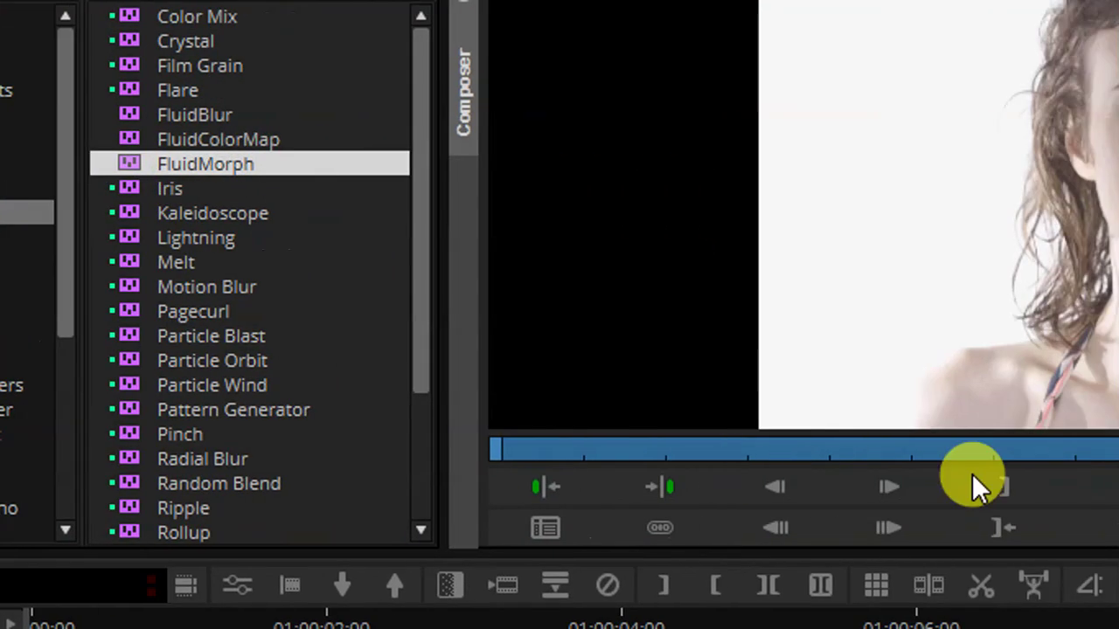
drag(972, 474, 1118, 628)
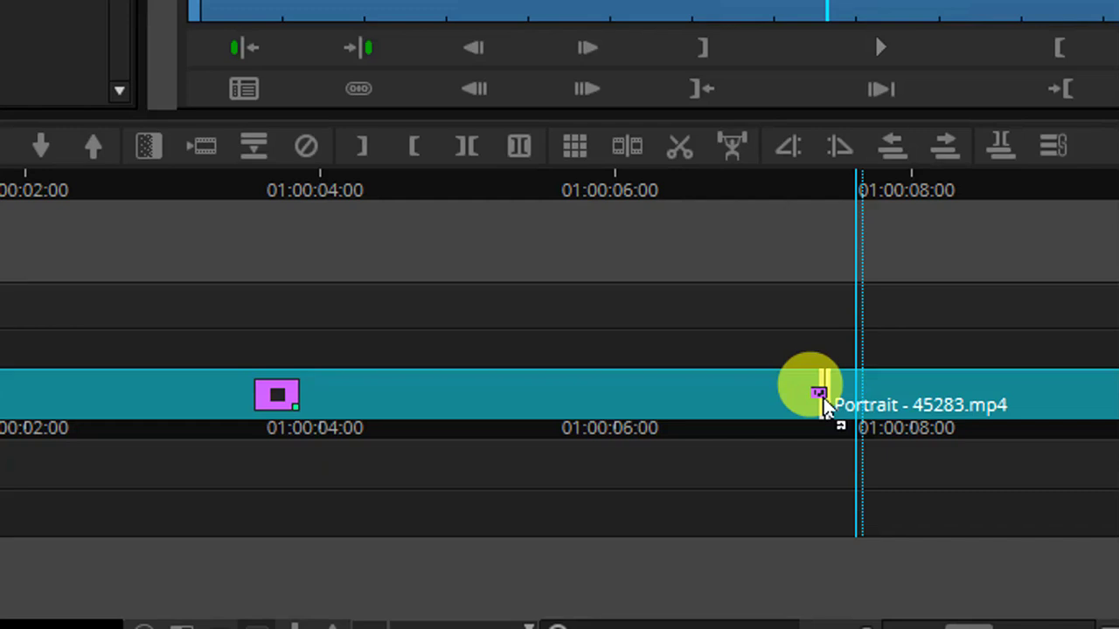
drag(823, 404, 833, 415)
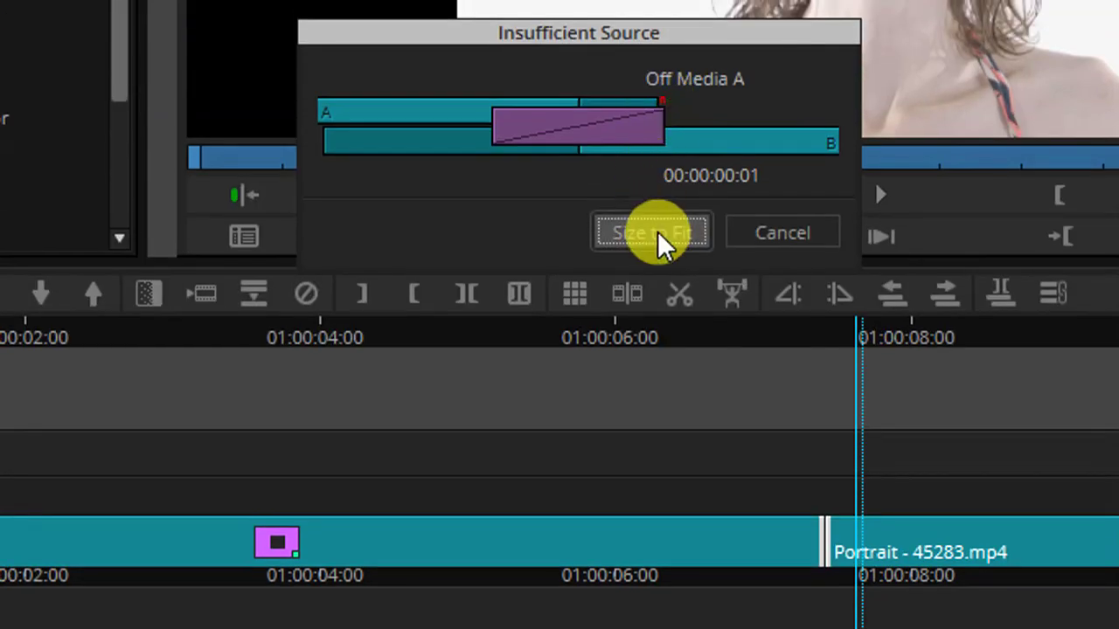
click(660, 226)
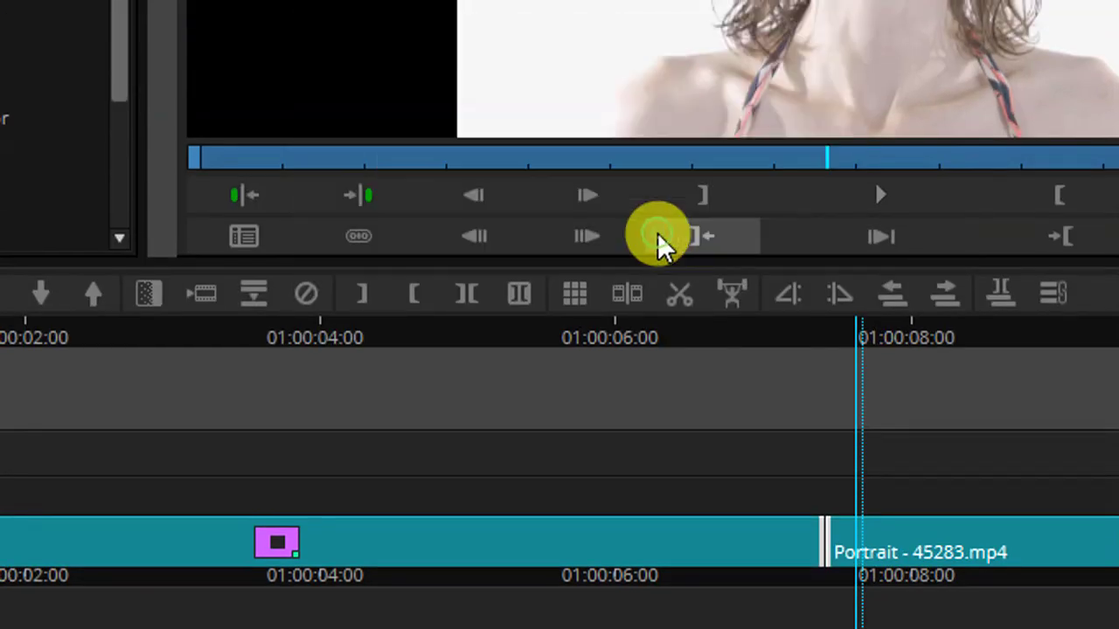
- Enable Progressive Source and Feature Match for the FluidMorph transition between the two clips
click(821, 542)
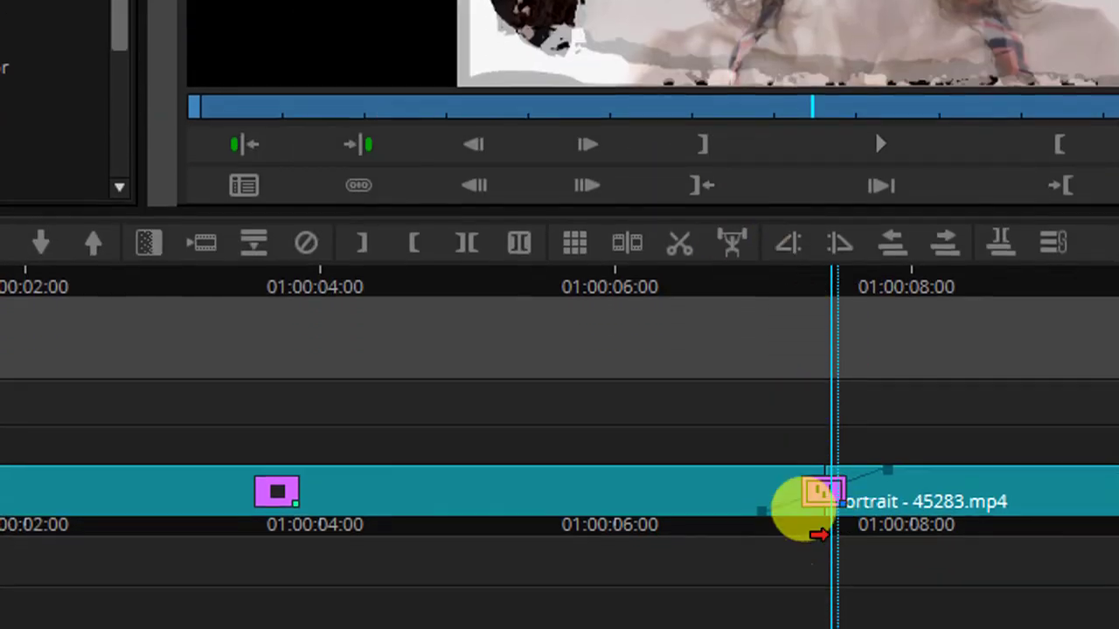
click(811, 484)
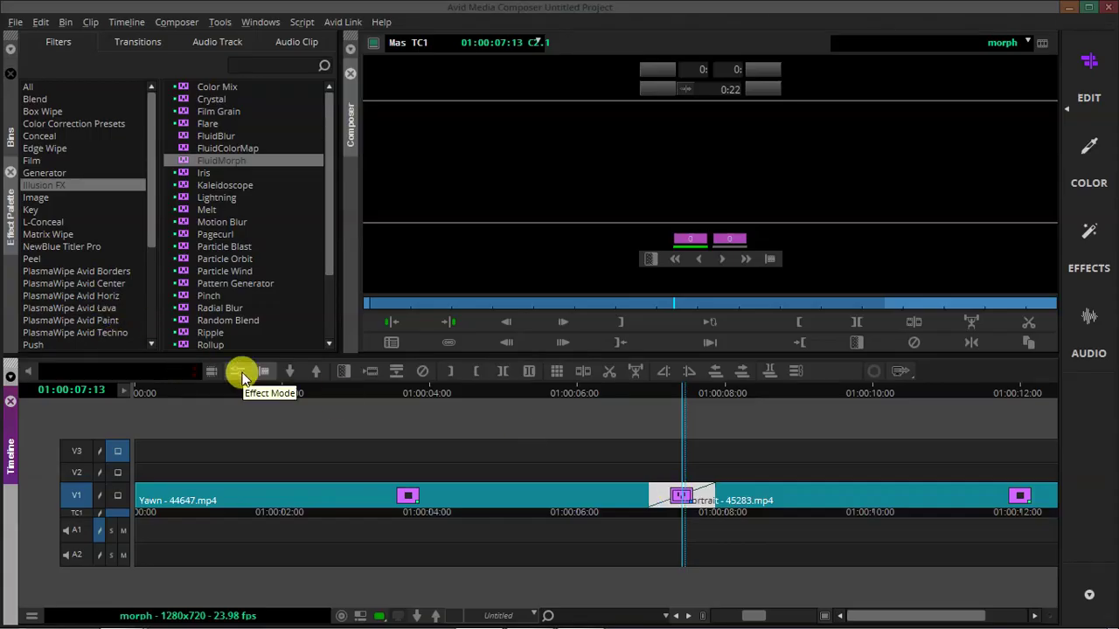
click(240, 374)
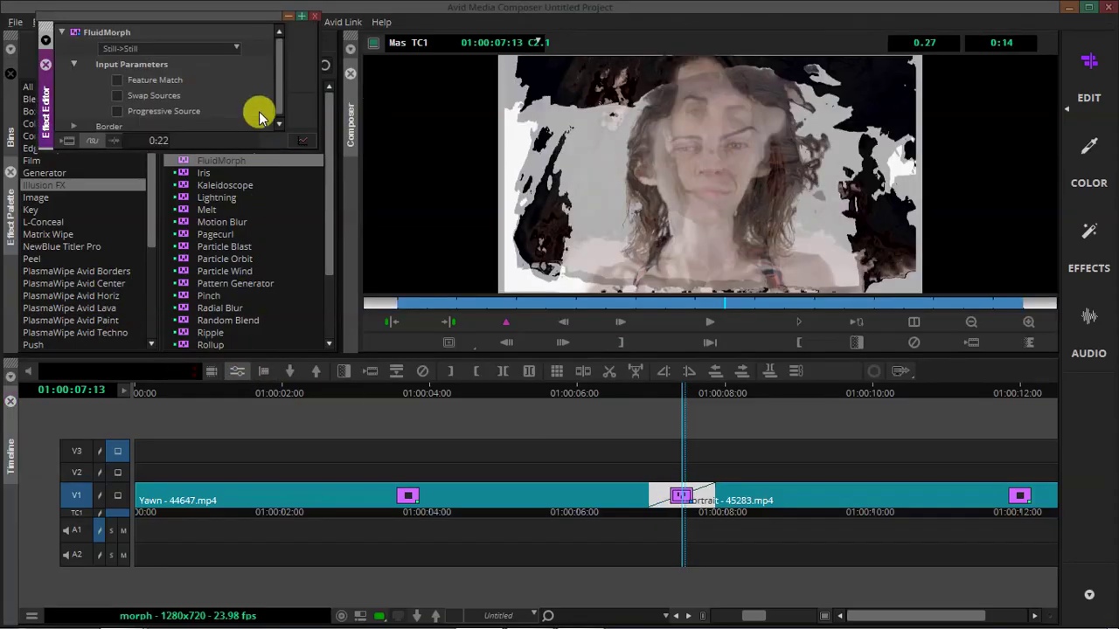
drag(189, 142, 187, 374)
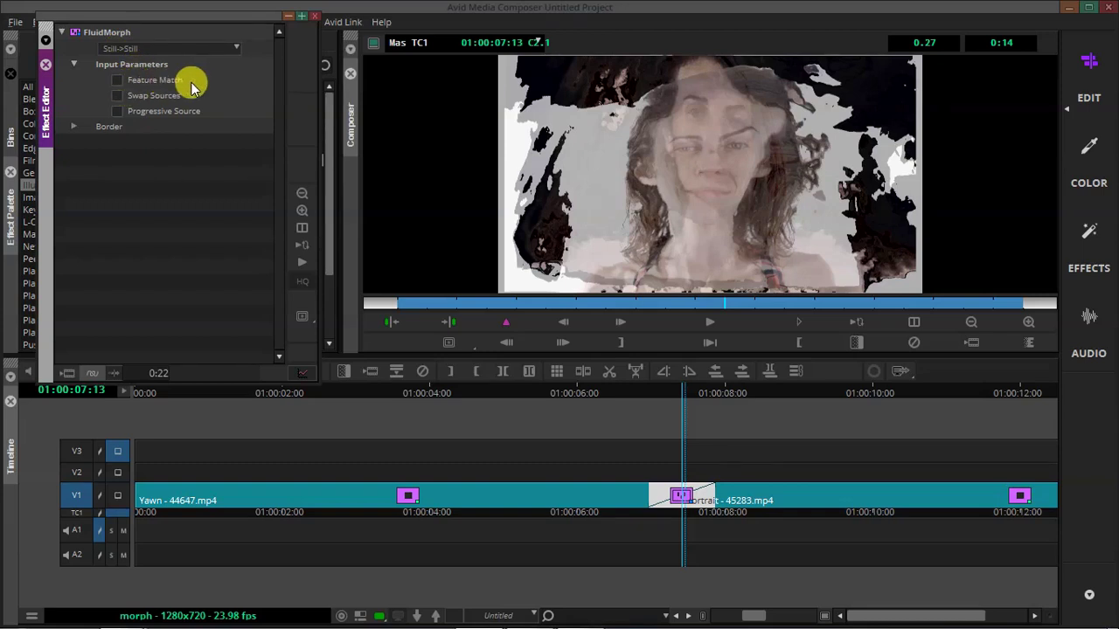
click(73, 126)
click(121, 111)
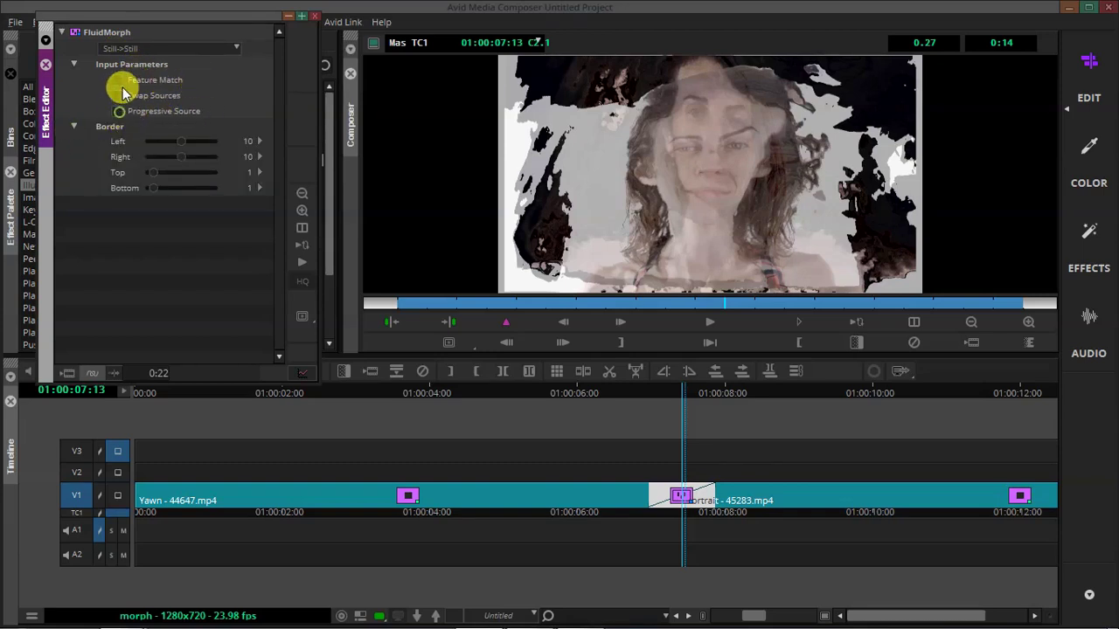
click(120, 79)
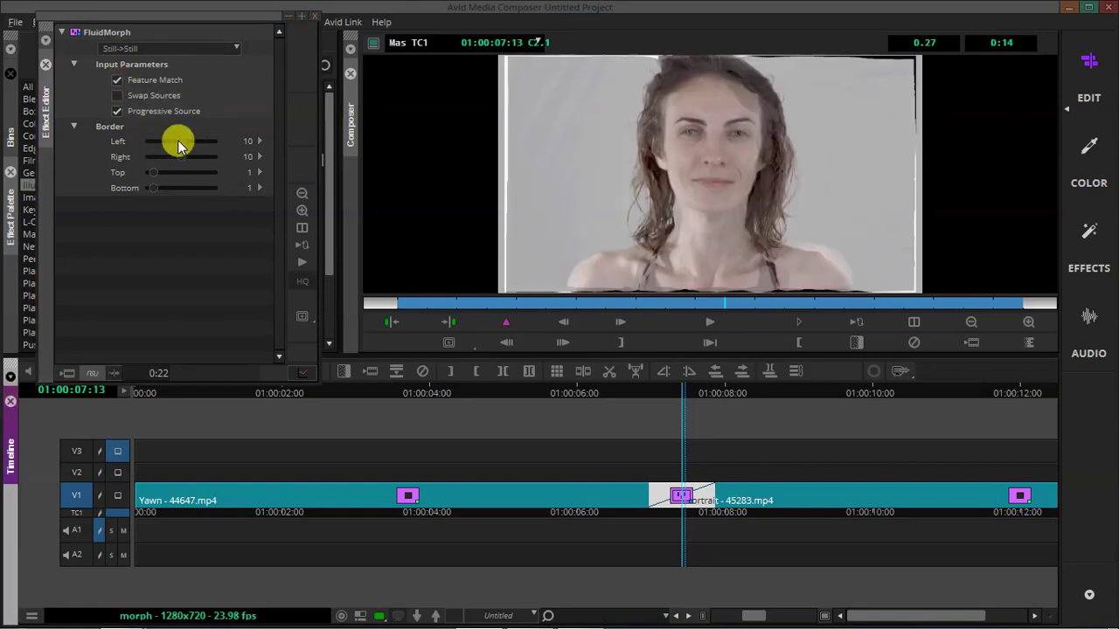
- Set the FluidMorph's left, right, top and bottom borders to 0 and close its settings
click(182, 143)
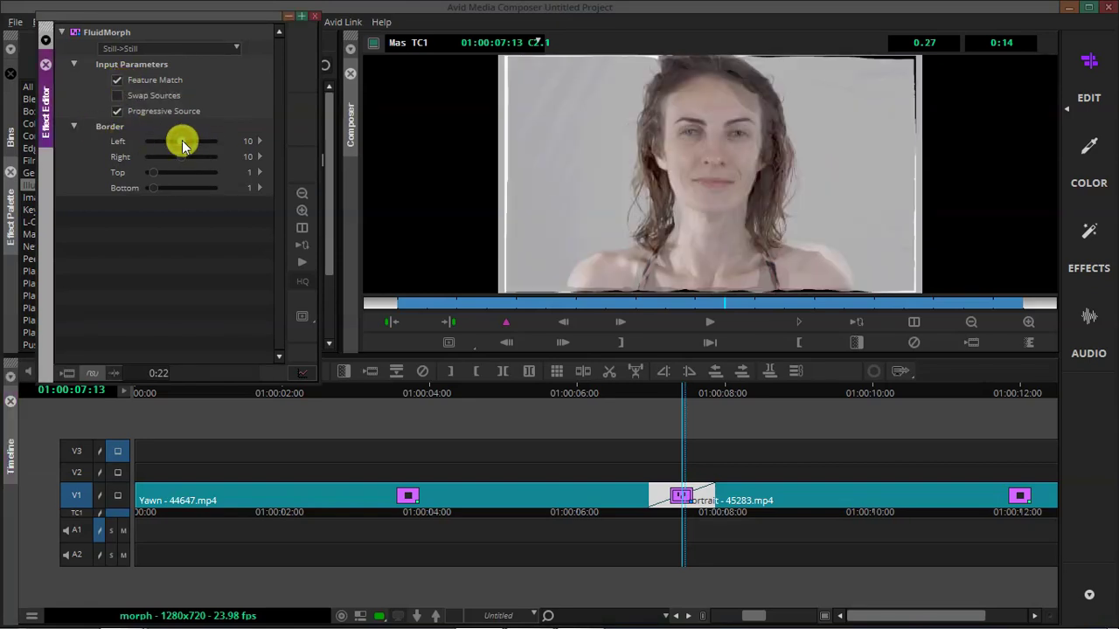
text(0)
key(Return)
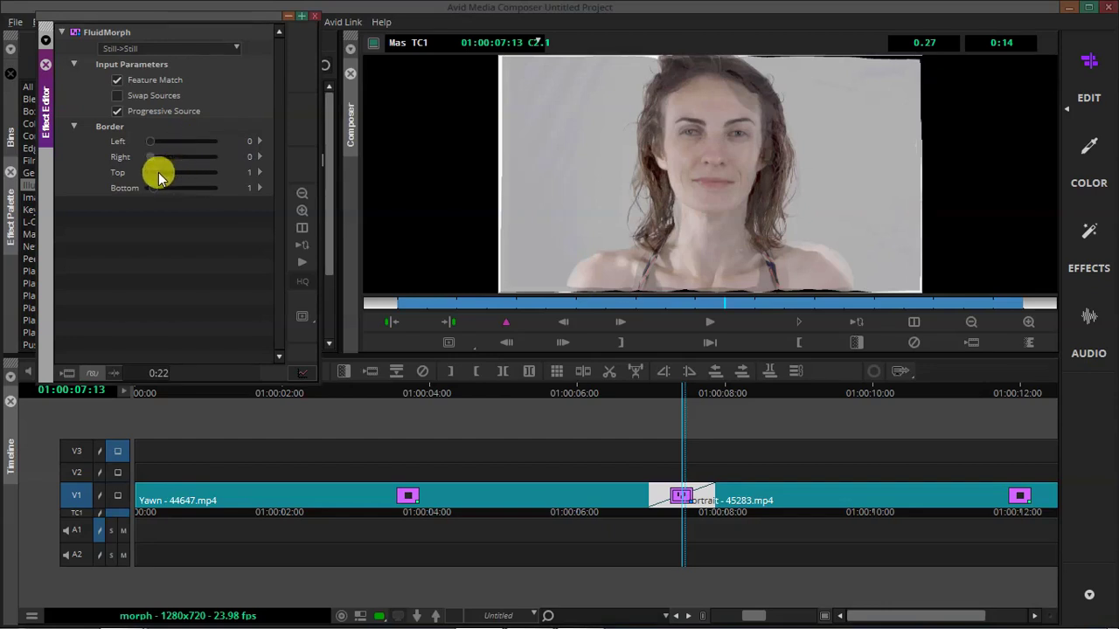
click(156, 172)
click(152, 188)
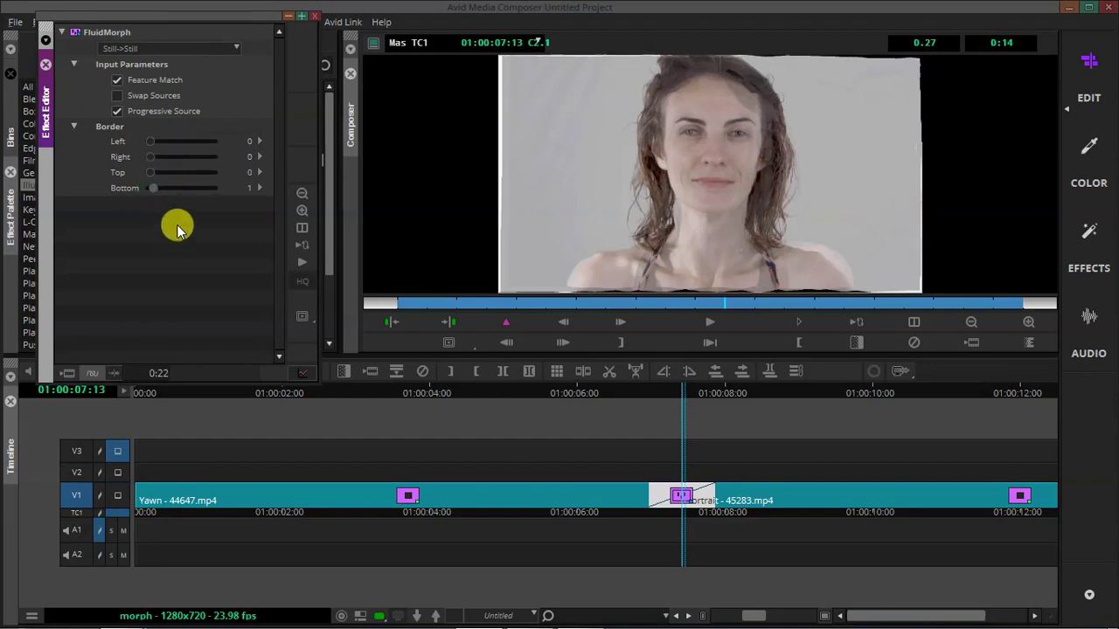
click(314, 18)
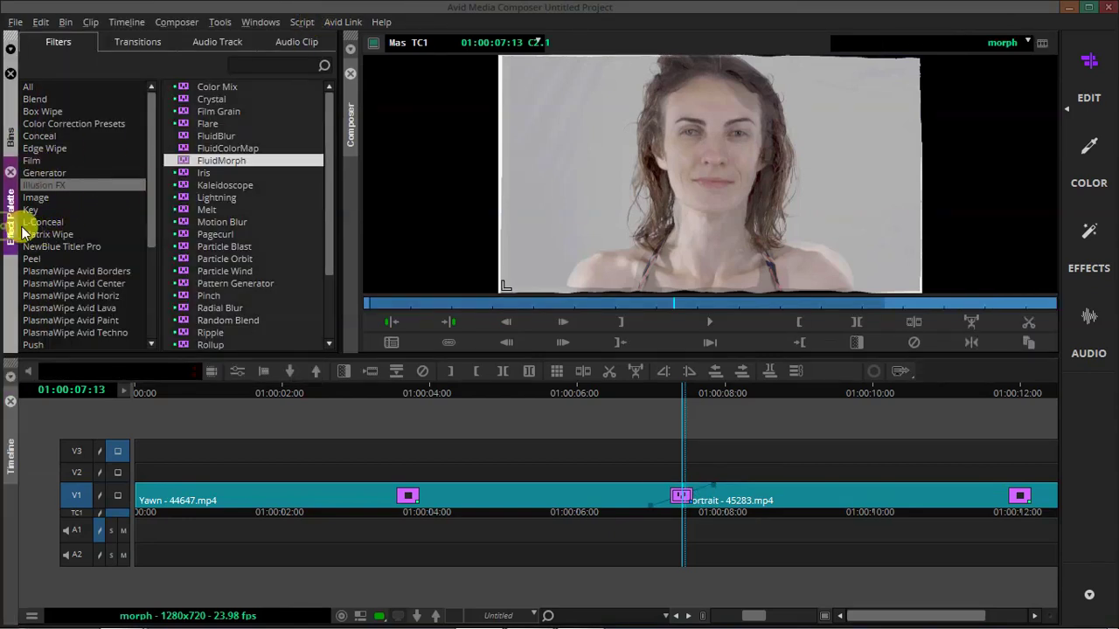
- Apply the Resize effect to the empty V3 track and place the playhead at the FluidMorph's start, 01:00:06:29
click(56, 199)
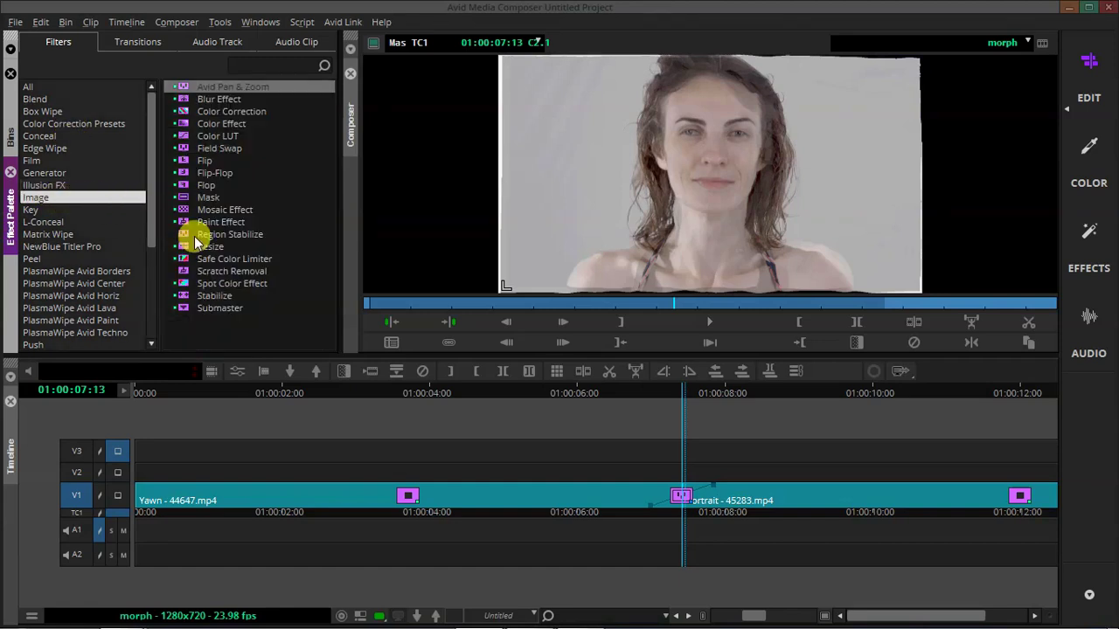
drag(182, 245, 248, 451)
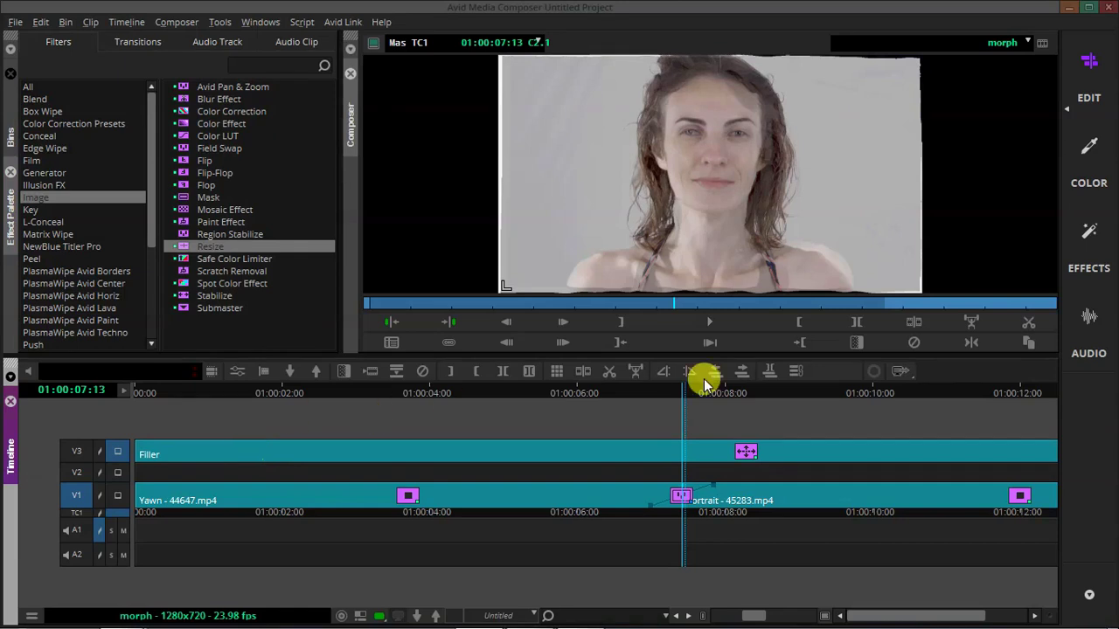
drag(684, 398, 652, 394)
click(678, 491)
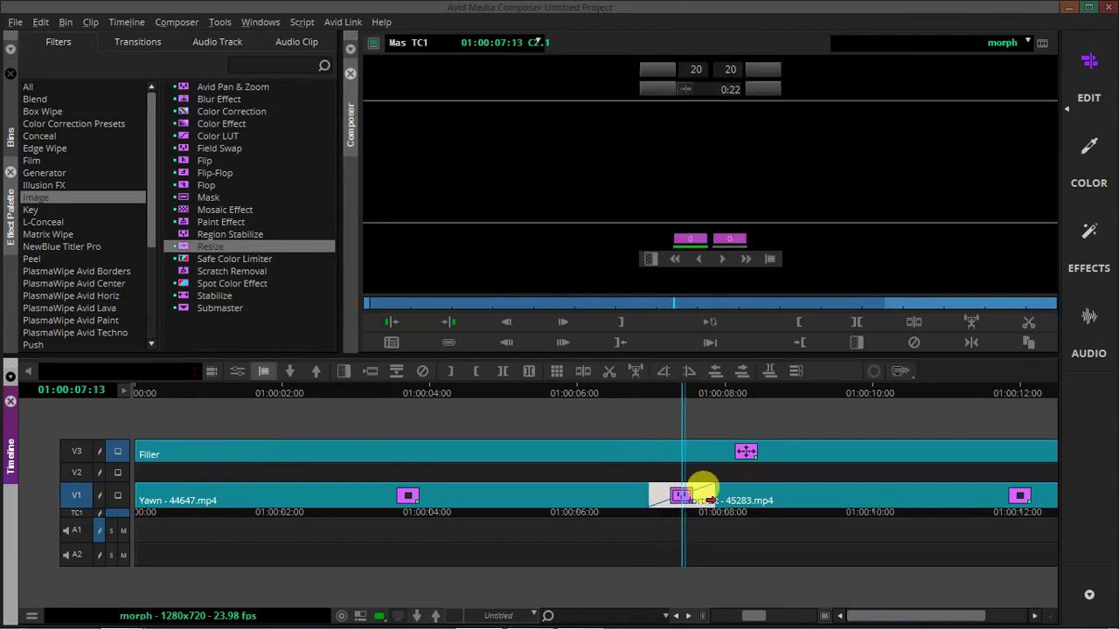
drag(705, 486, 638, 482)
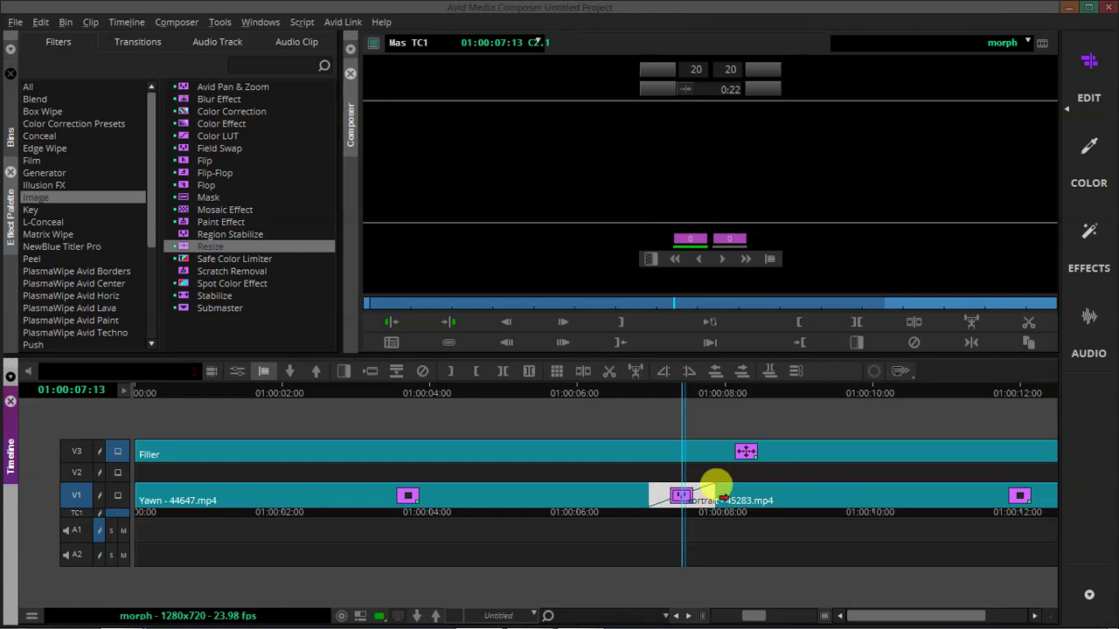
click(653, 394)
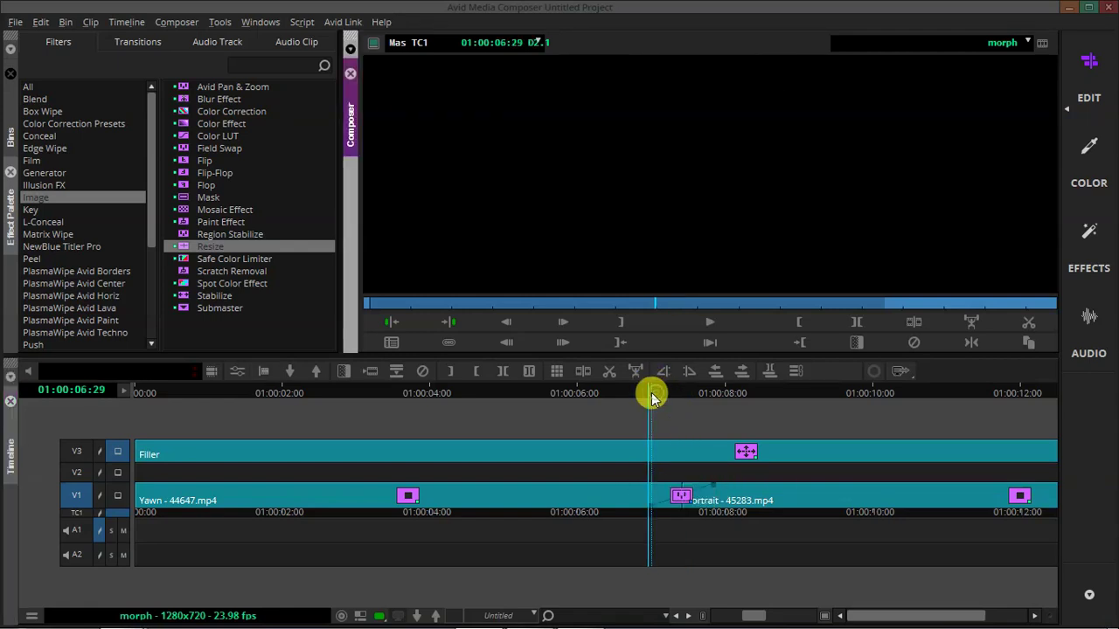
- Expand the Resize effect's scaling and position parameters and add a keyframe to all parameters at 01:00:06:29
click(656, 445)
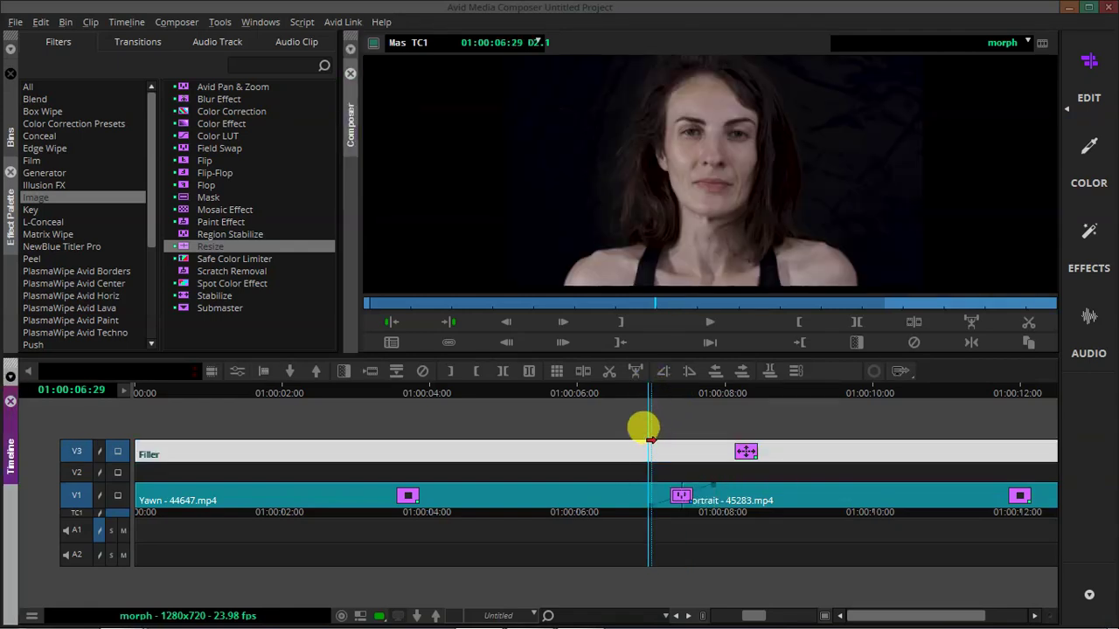
click(236, 374)
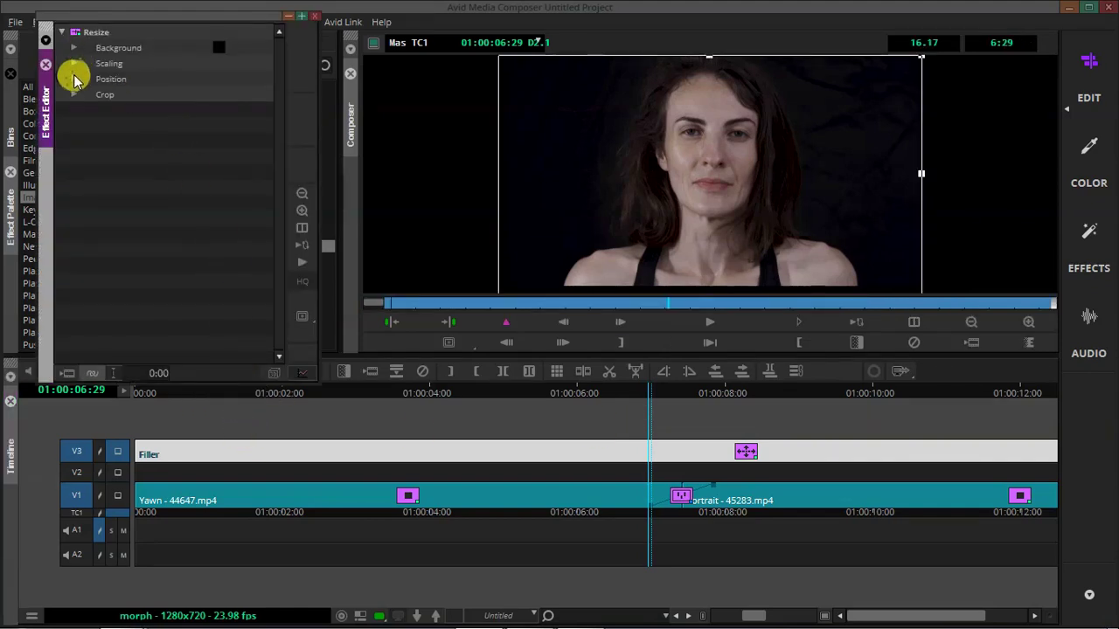
click(74, 64)
click(73, 66)
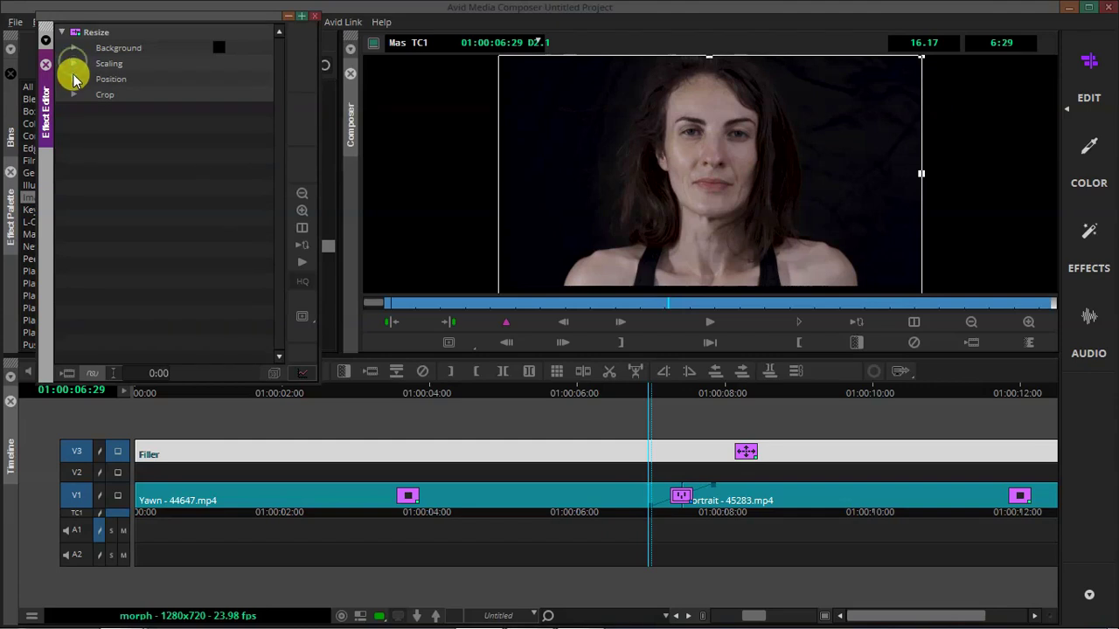
click(74, 78)
click(73, 64)
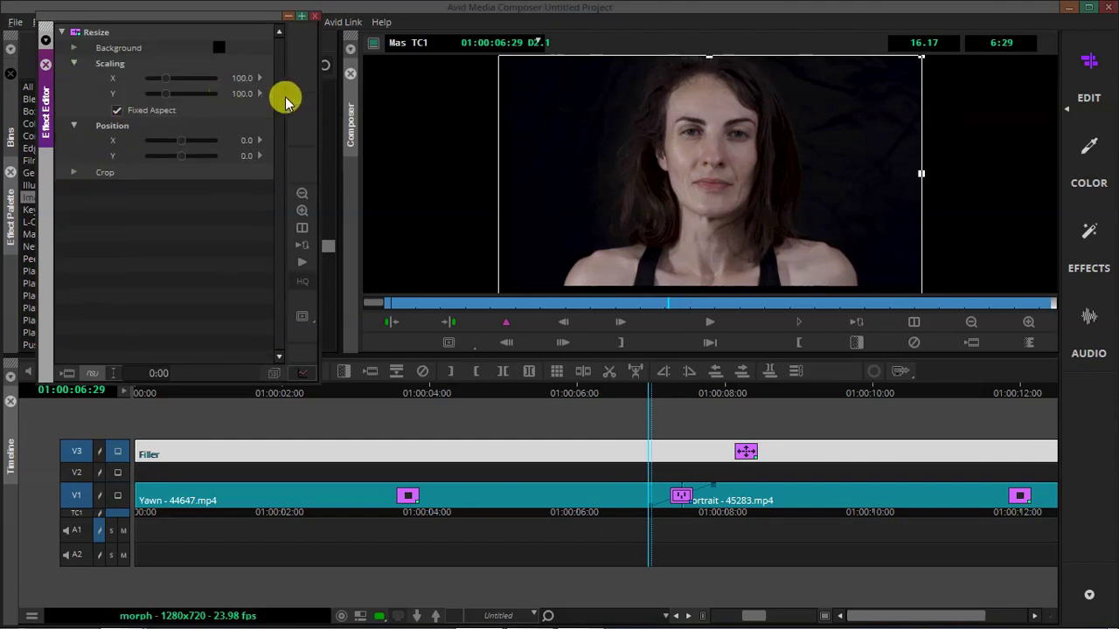
drag(317, 109, 469, 133)
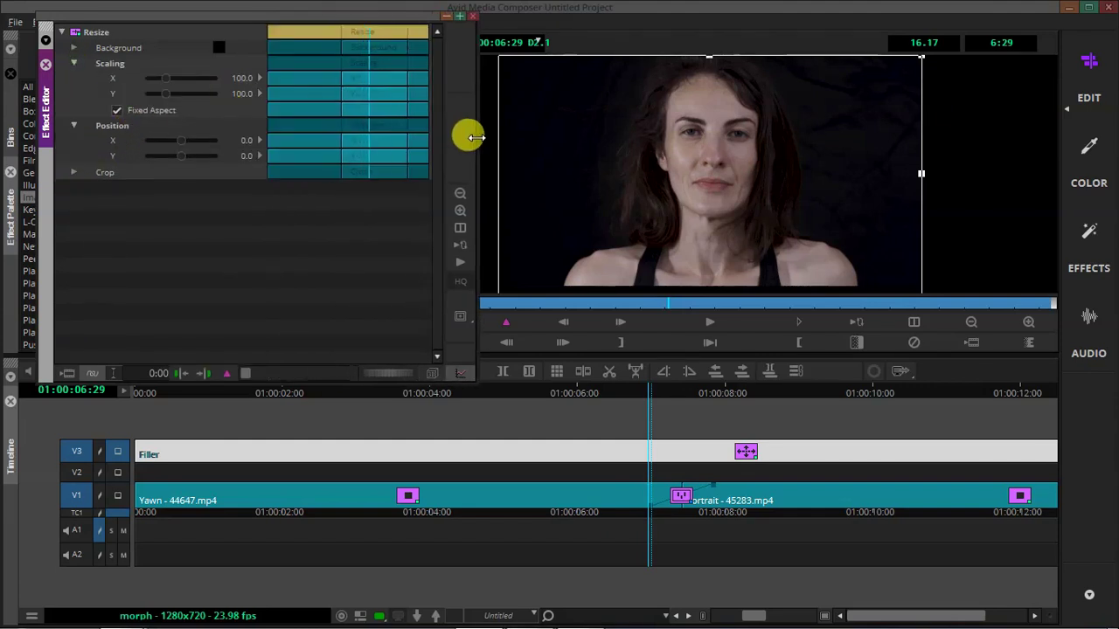
click(224, 377)
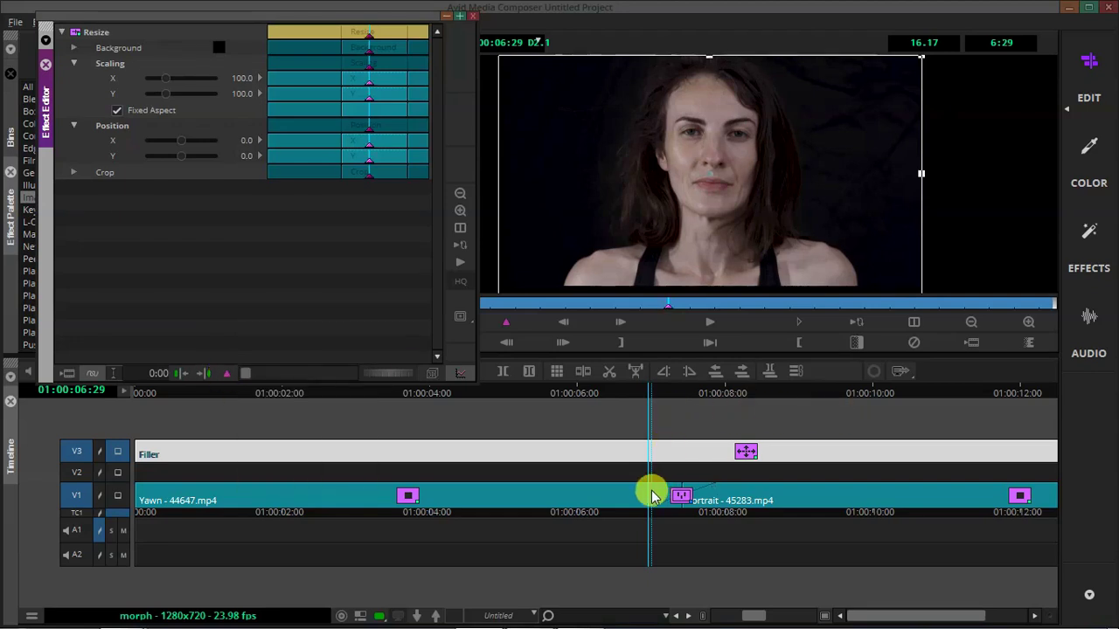
- Add a second Resize keyframe to all parameters at the end of the FluidMorph transition, 01:00:07:26
click(678, 495)
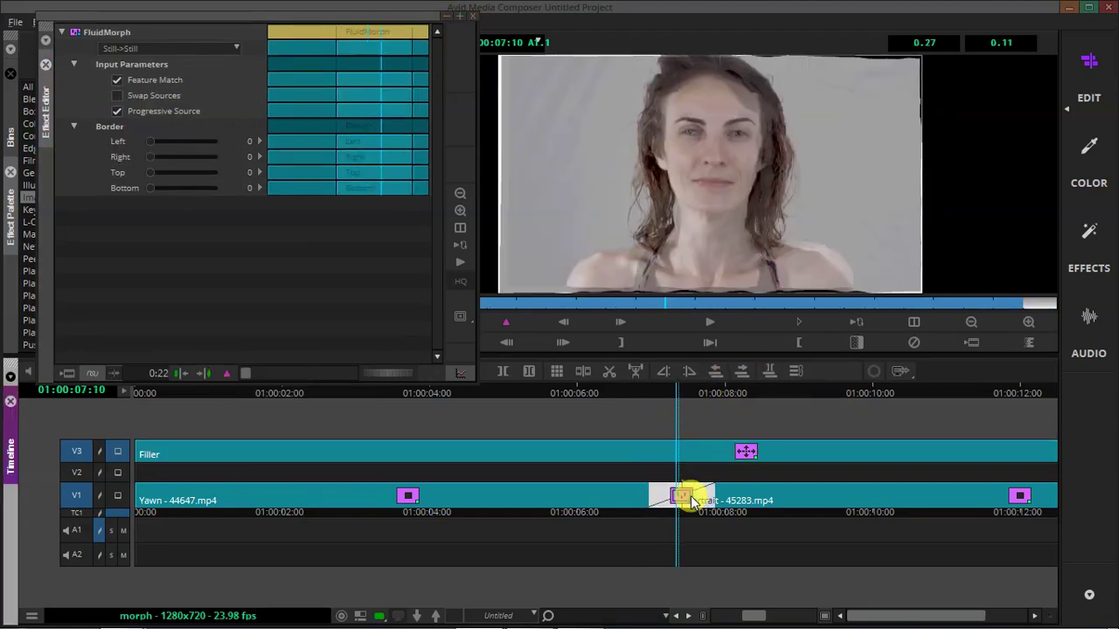
click(717, 392)
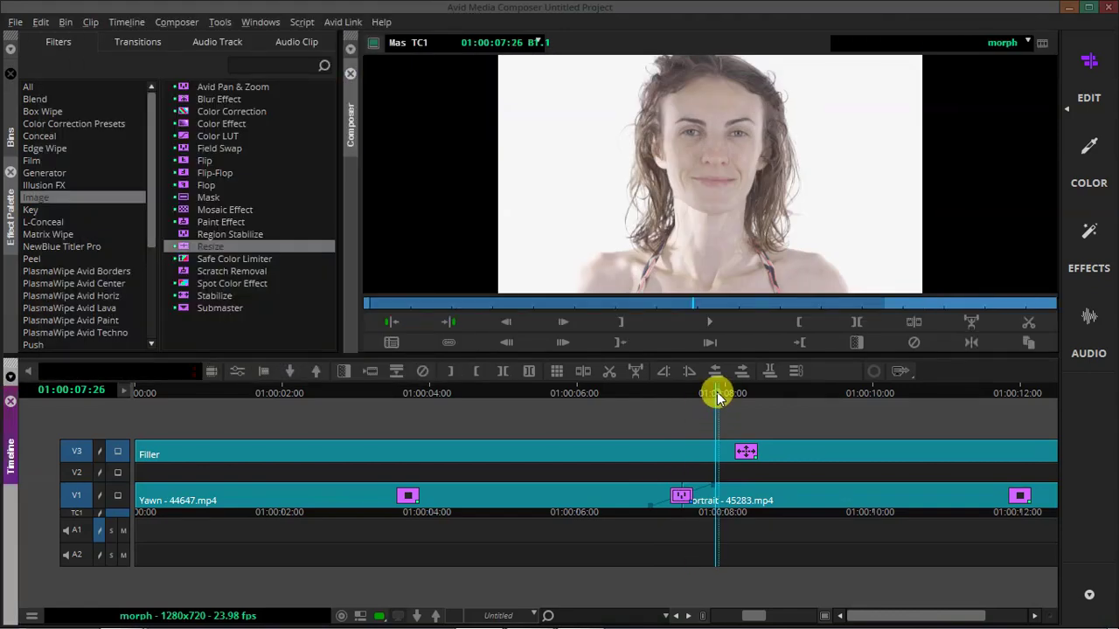
click(658, 450)
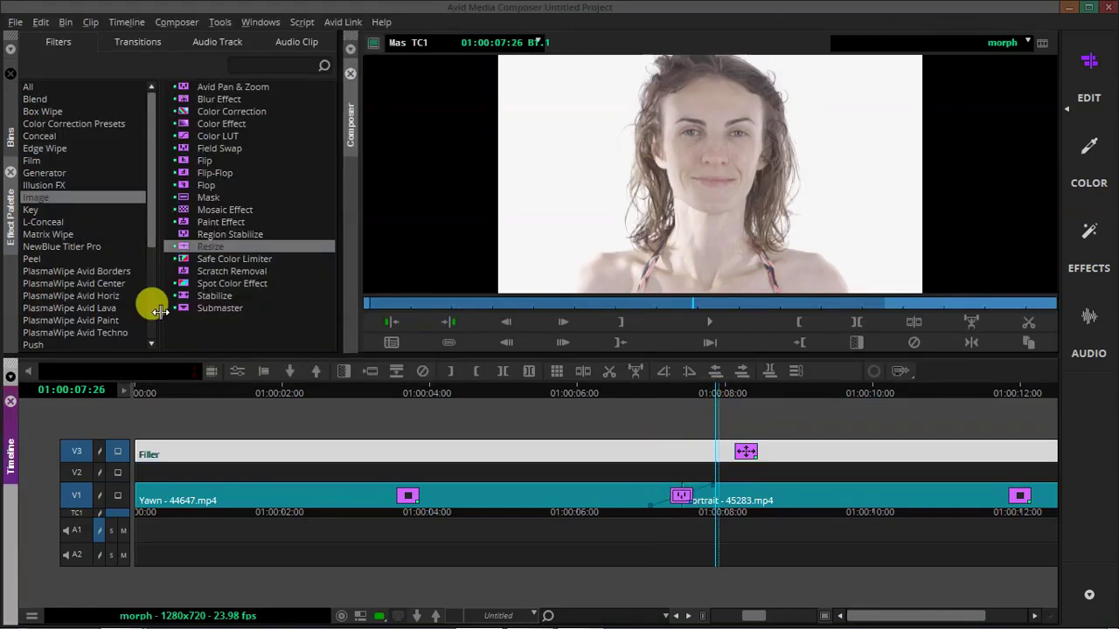
click(234, 372)
click(226, 373)
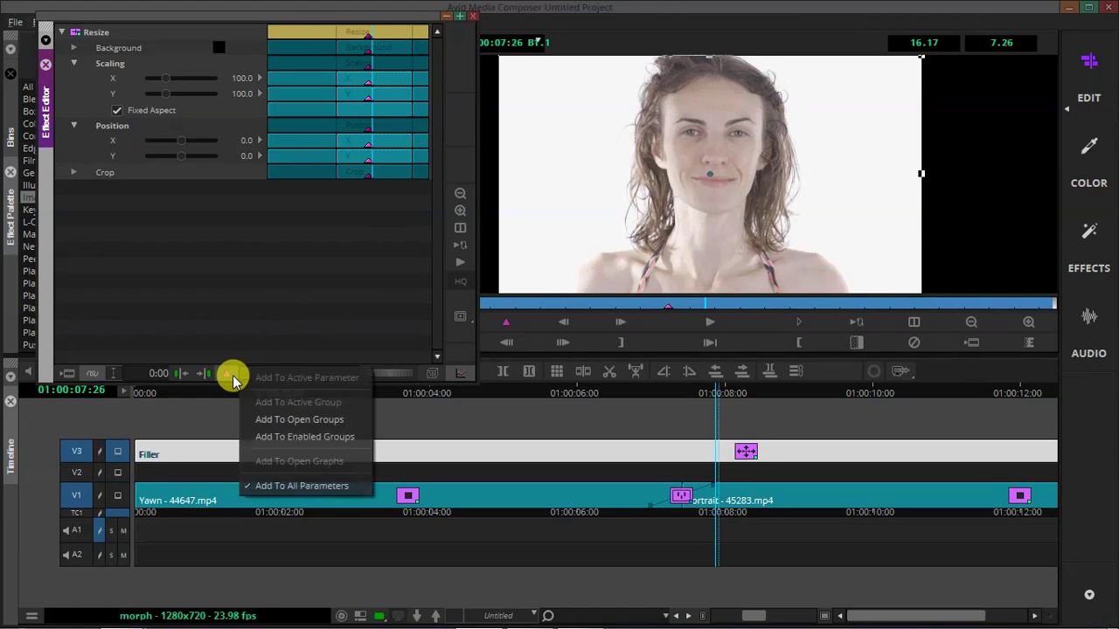
- Add Resize keyframes to all parameters near the sequence's start at 01:00:00:08 and near its end at 01:00:15:03
click(352, 35)
drag(352, 35, 338, 42)
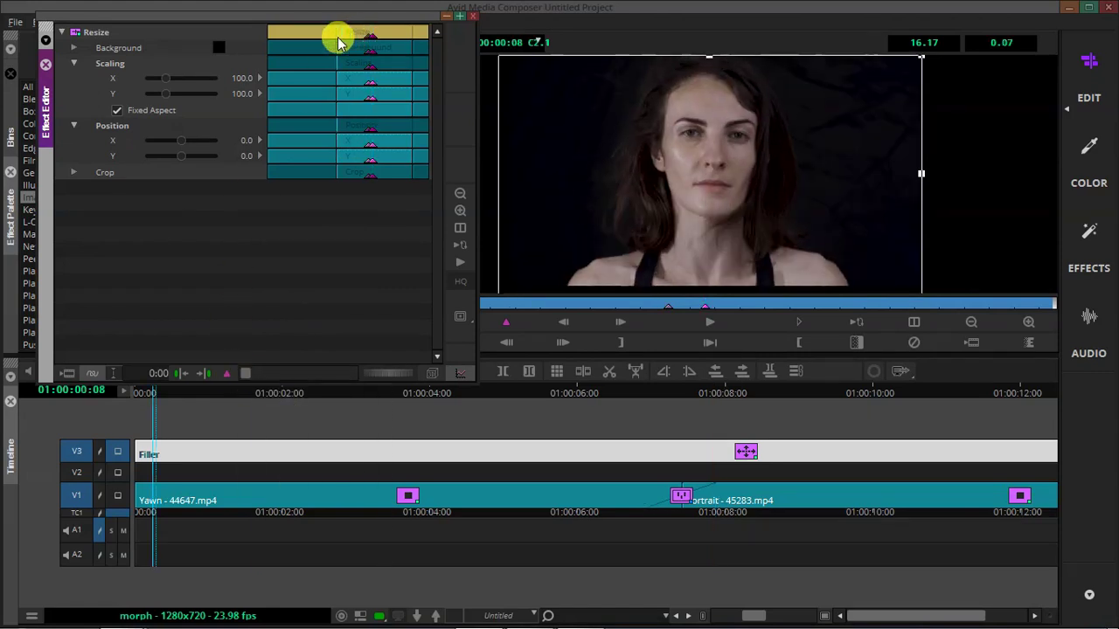
click(223, 373)
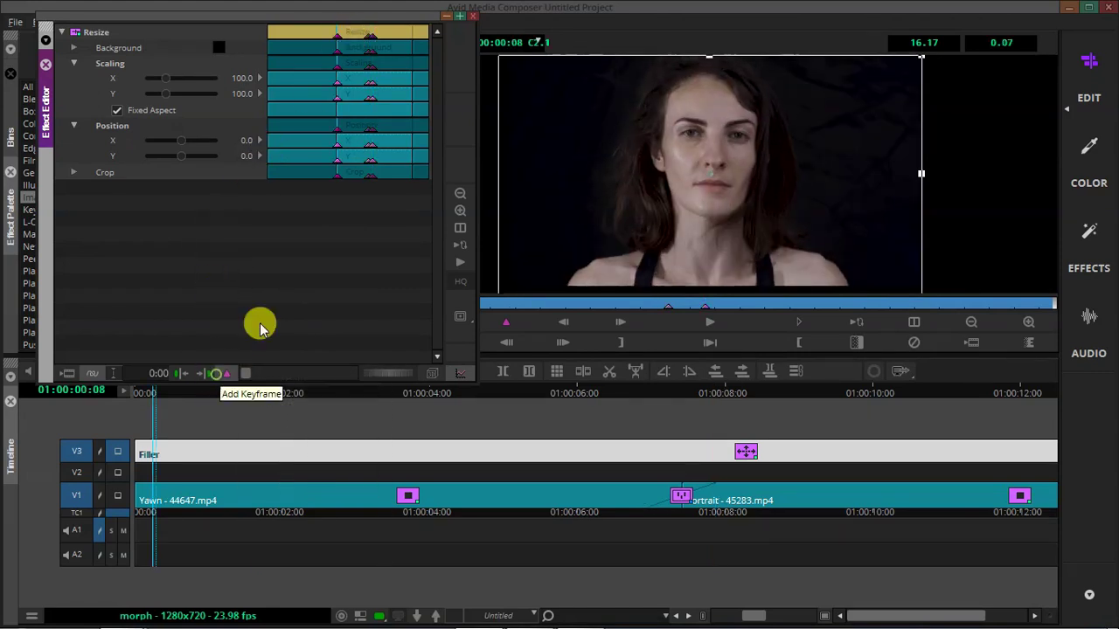
drag(413, 39, 404, 35)
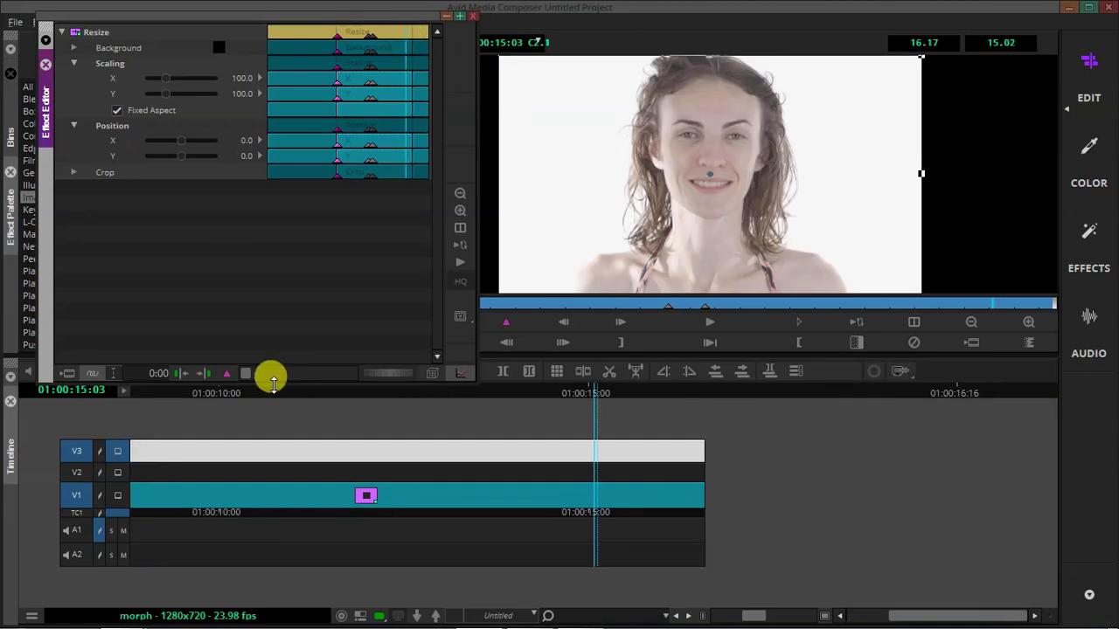
click(225, 374)
click(225, 373)
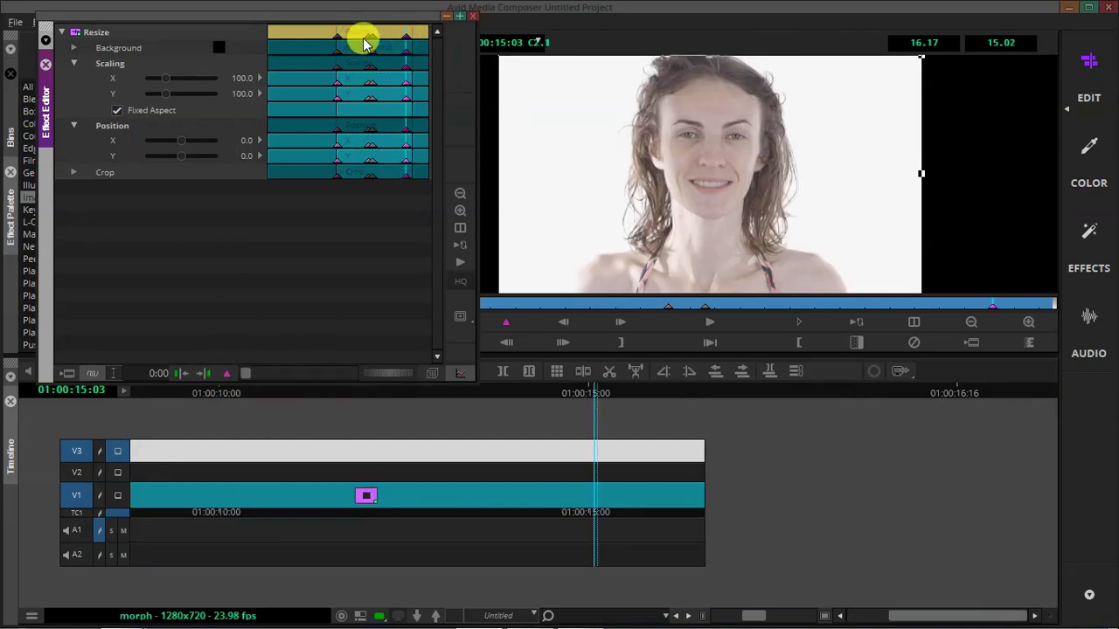
- At the keyframe at the FluidMorph's start, set the Resize scaling to 400, position X to -40 and position Y to 700
click(369, 40)
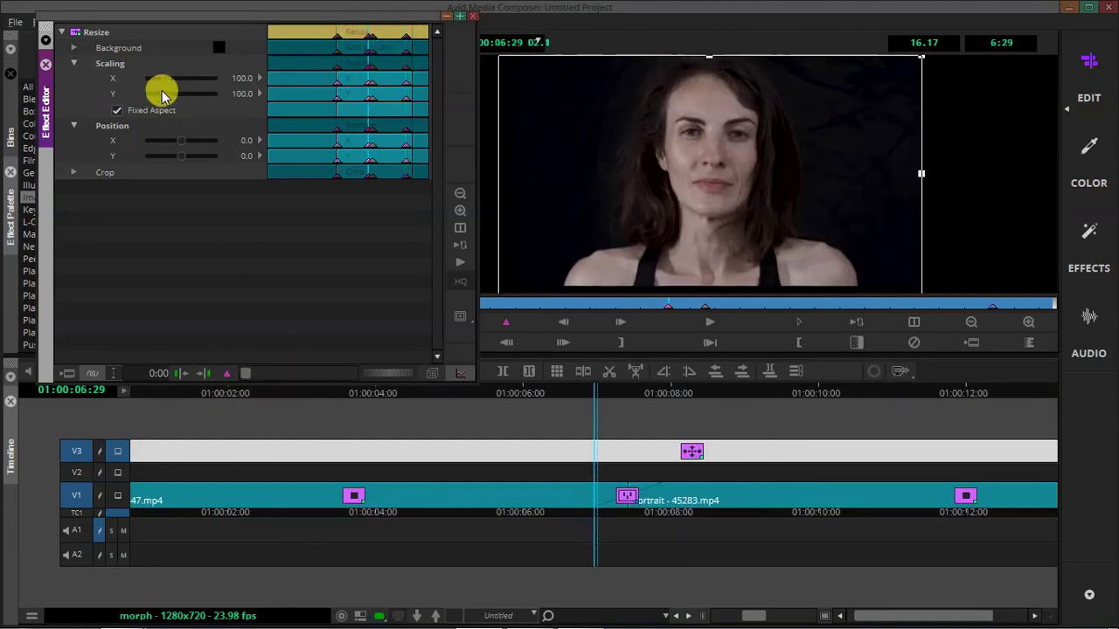
drag(166, 81, 238, 95)
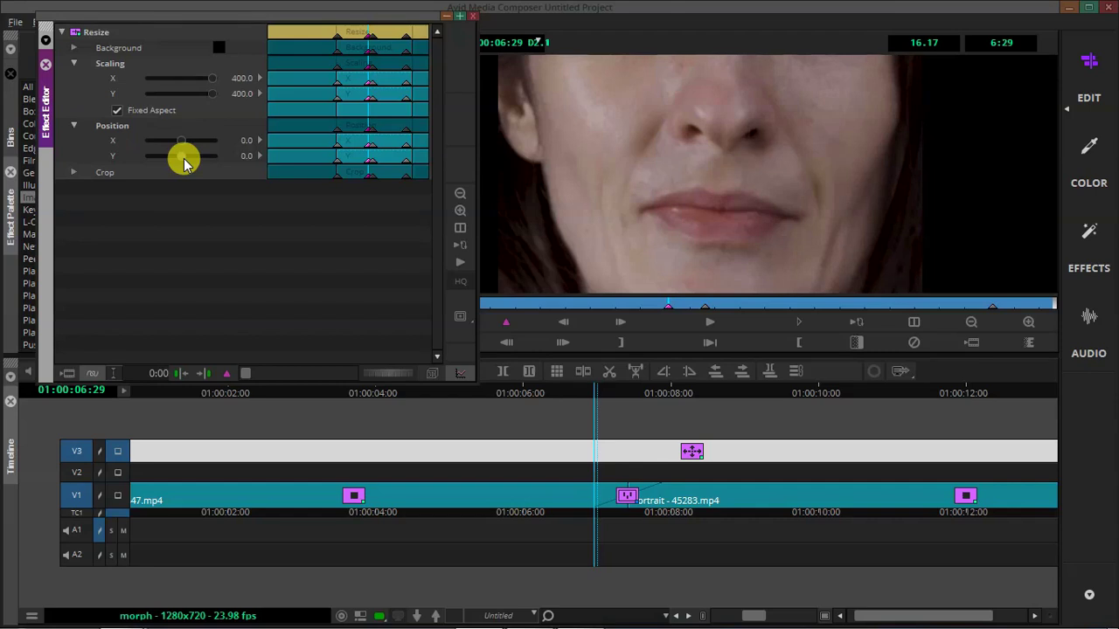
mouse_move(184, 160)
mouse_down()
mouse_move(183, 146)
mouse_move(186, 157)
mouse_up()
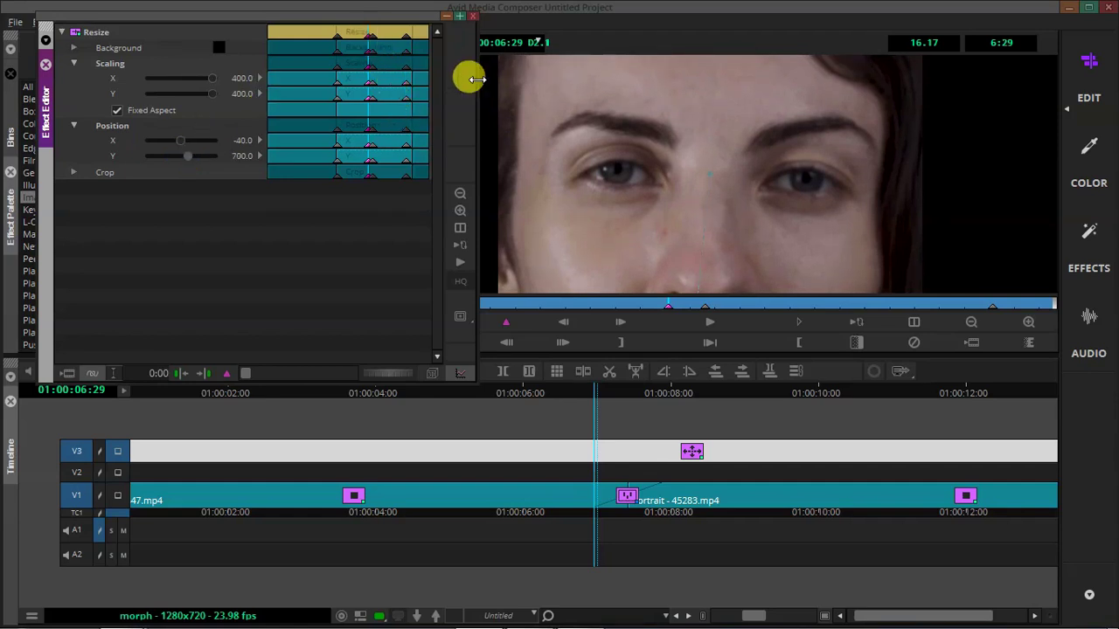
- Copy the Resize keyframe at the FluidMorph's start and paste its values onto the keyframe at 01:00:07:26
drag(477, 78, 757, 105)
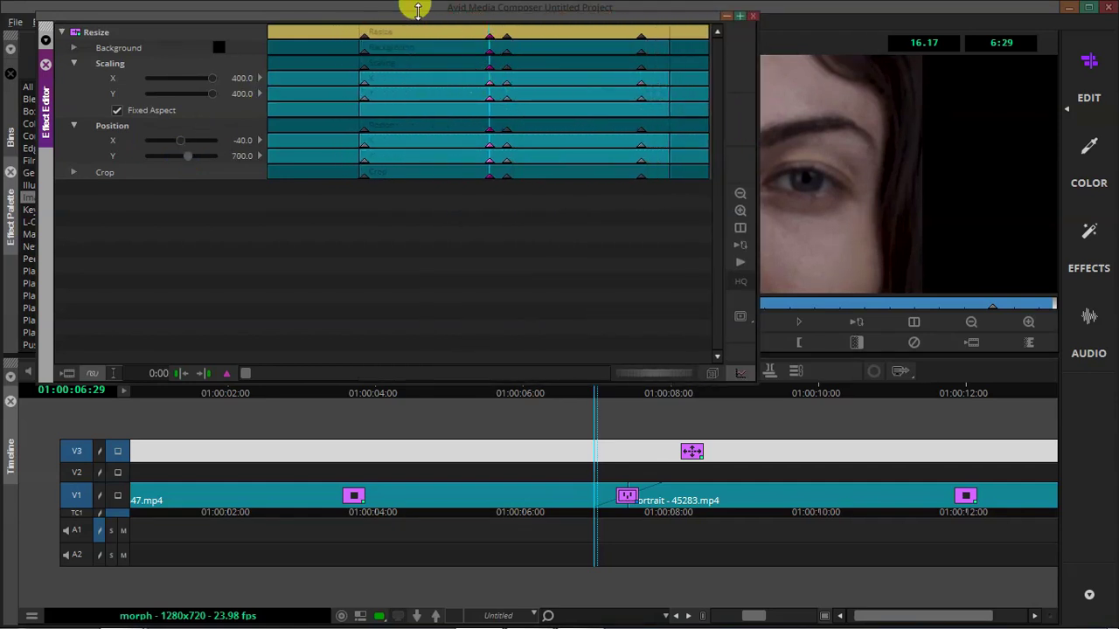
click(508, 41)
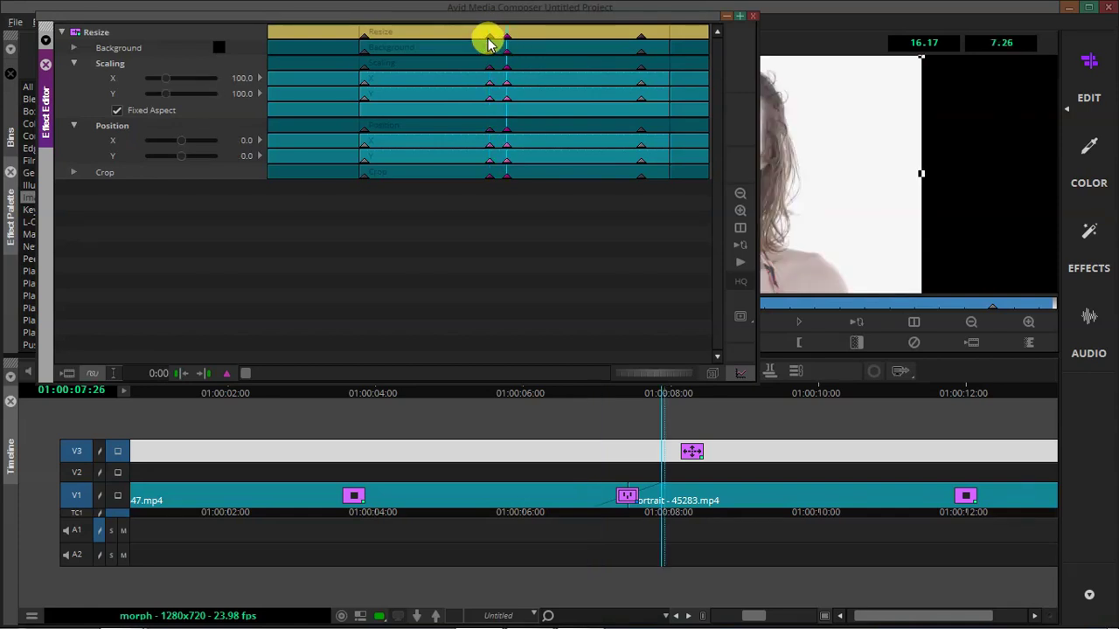
click(490, 40)
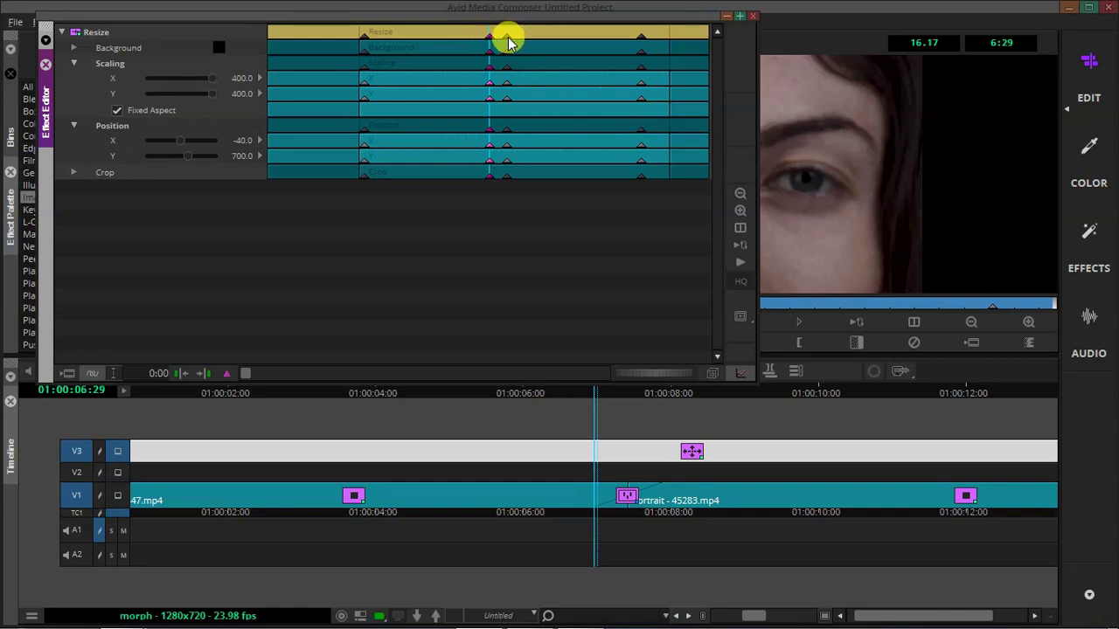
click(507, 40)
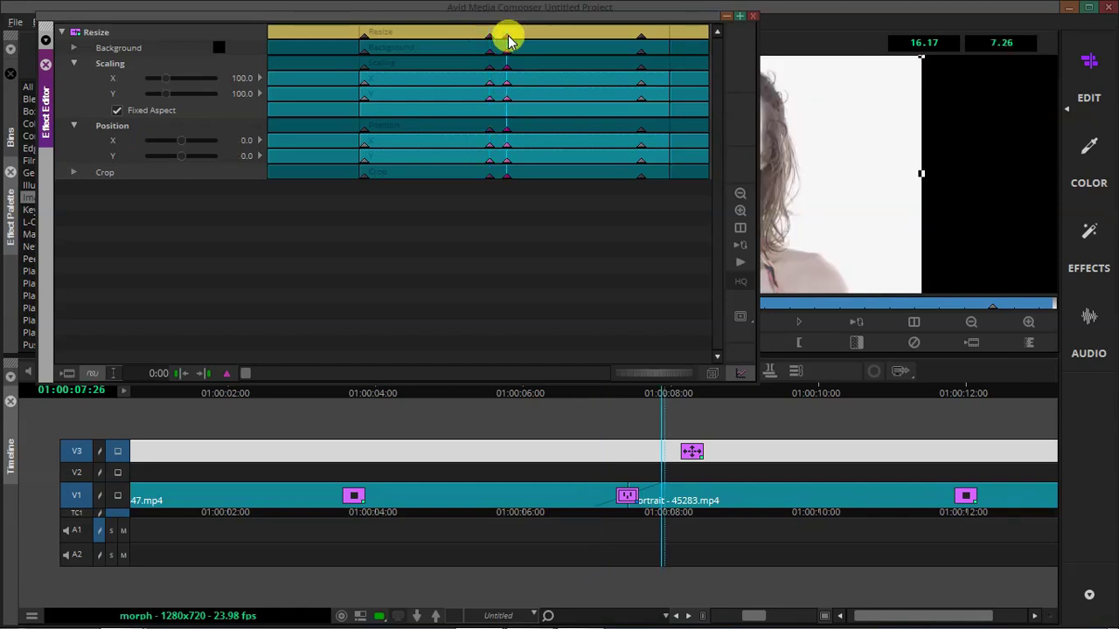
key(ctrl+v)
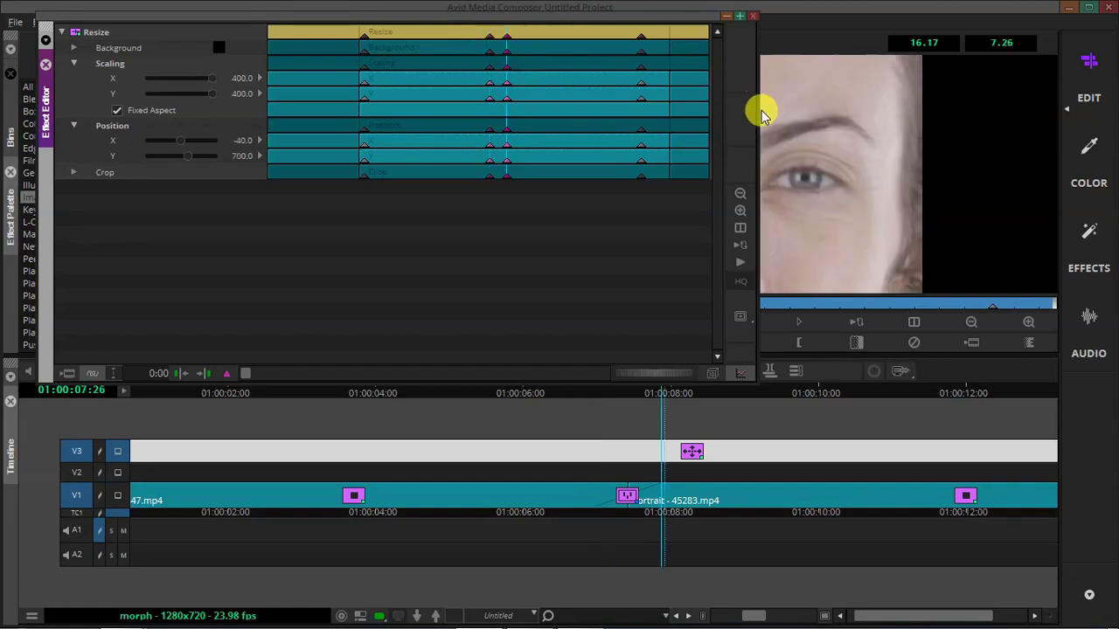
drag(758, 109, 461, 50)
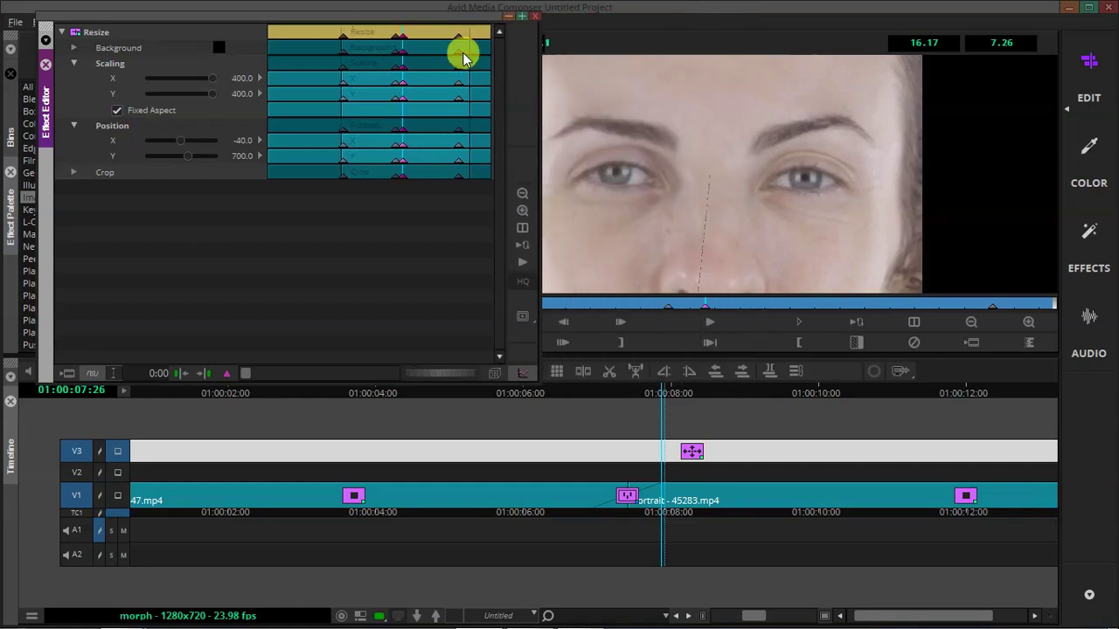
- Preview the Resize animation from the sequence start to 01:00:07:26 and render the effect to New Volume (E:) with Application processing
click(374, 39)
drag(374, 34, 312, 72)
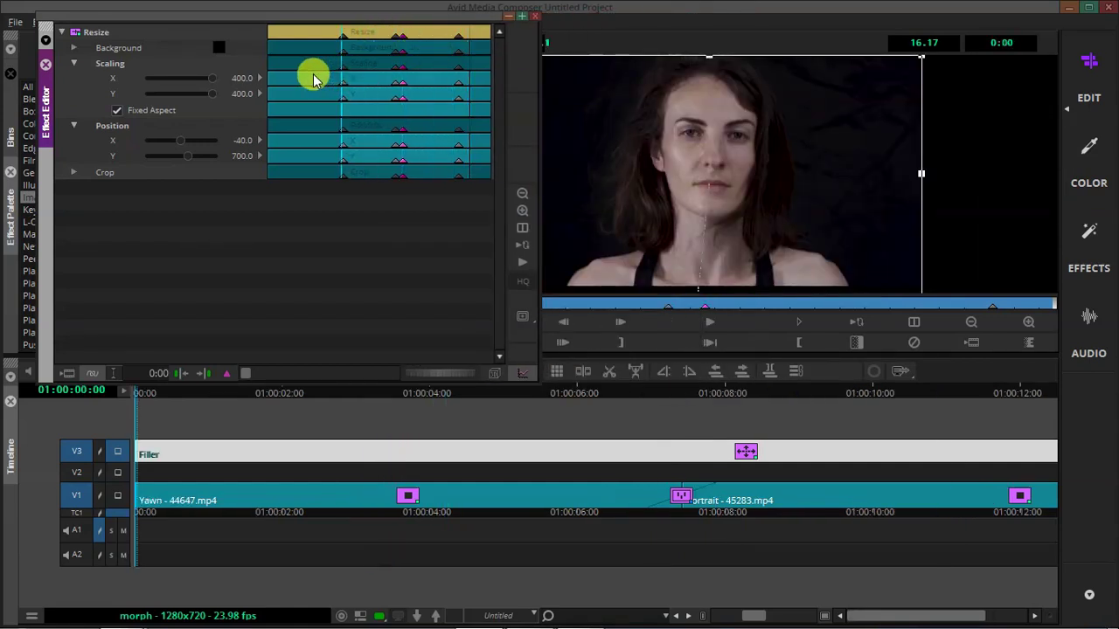
drag(348, 29, 408, 35)
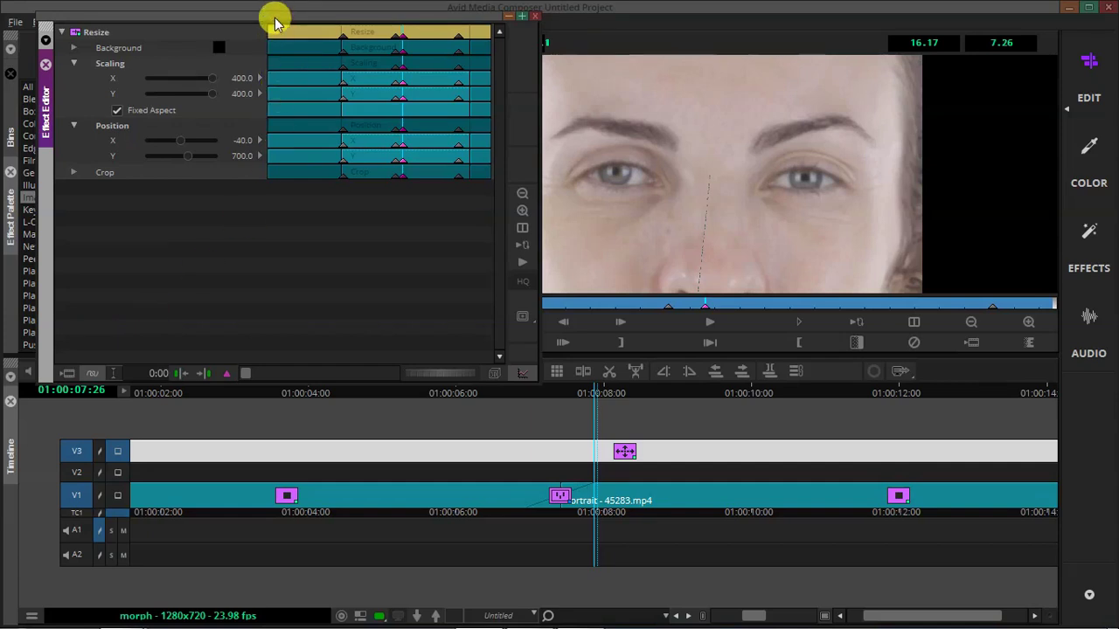
drag(274, 22, 254, 96)
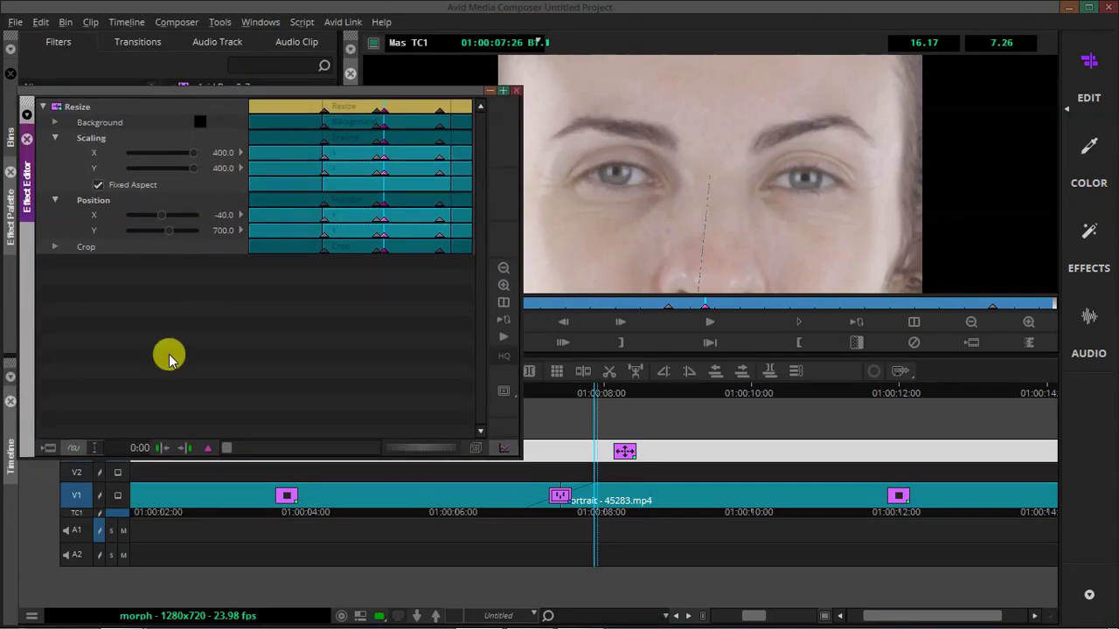
click(48, 451)
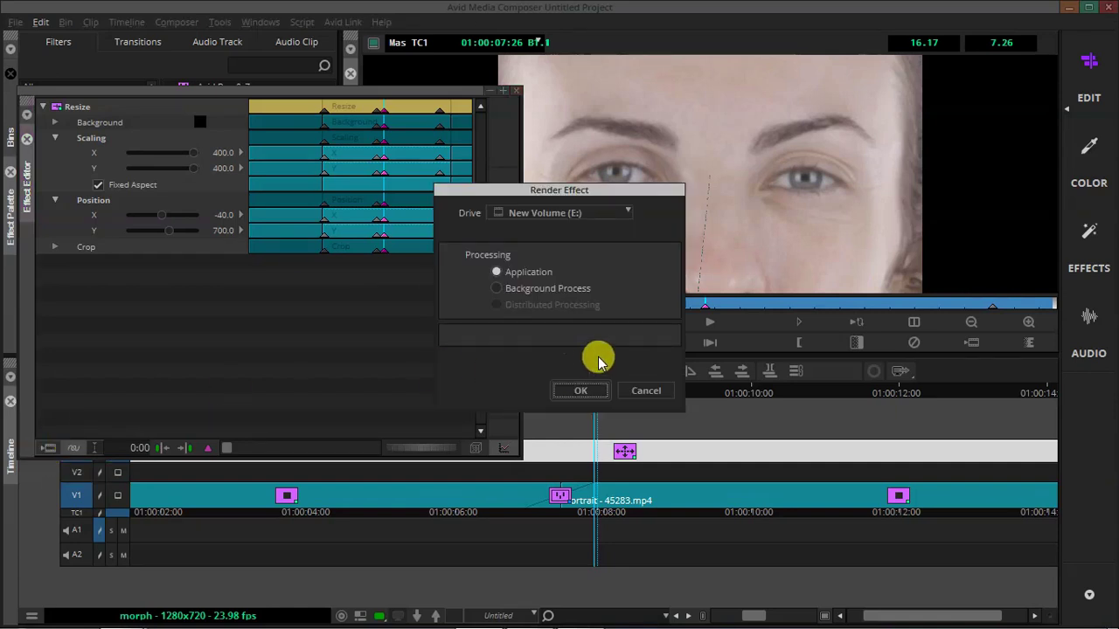
click(591, 390)
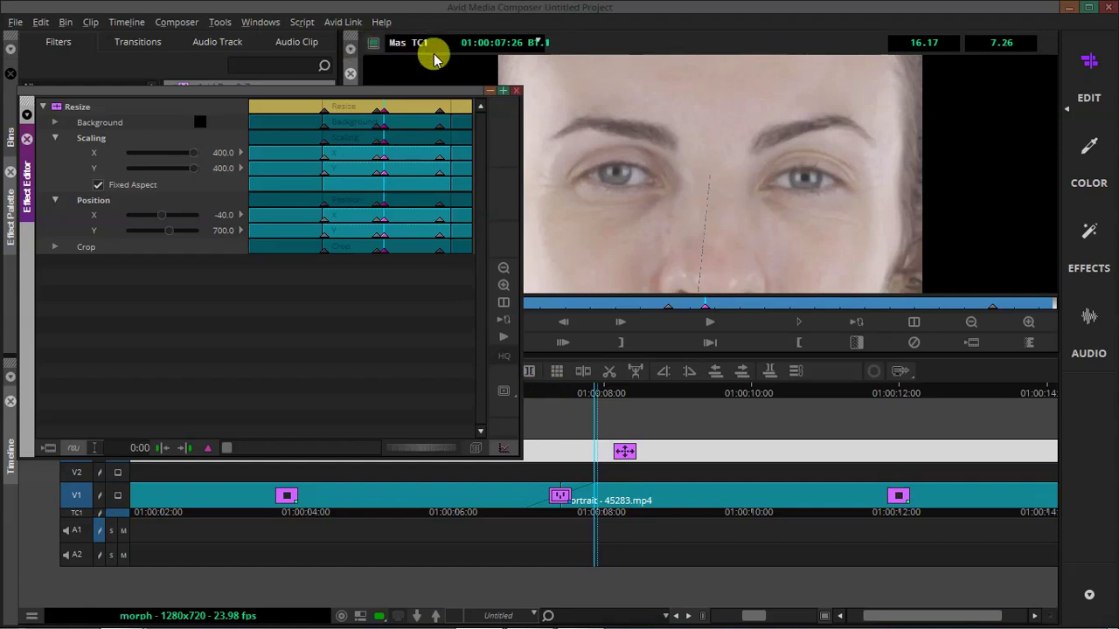
- Close the Resize effect's settings and play back the morph sequence from its start
click(516, 93)
drag(227, 391, 2, 456)
key(space)
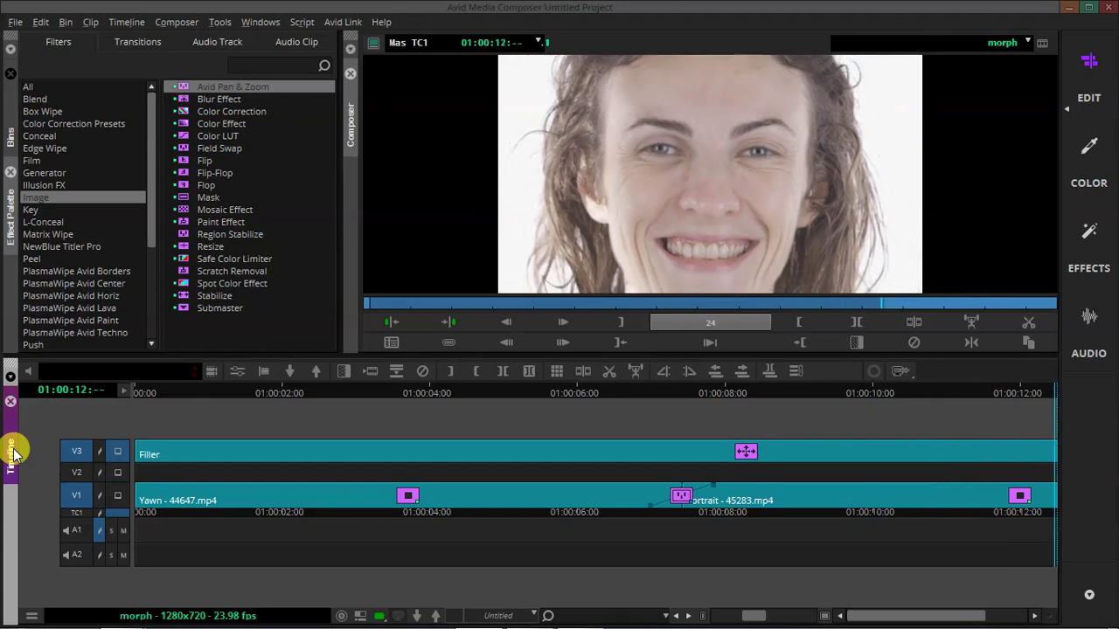
key(ctrl+])
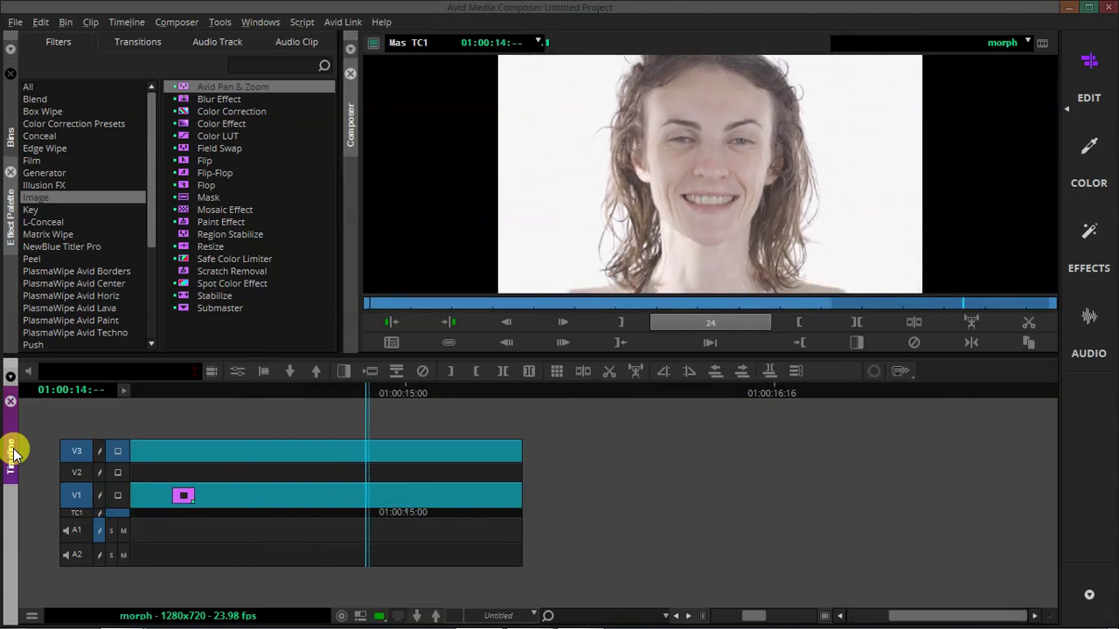